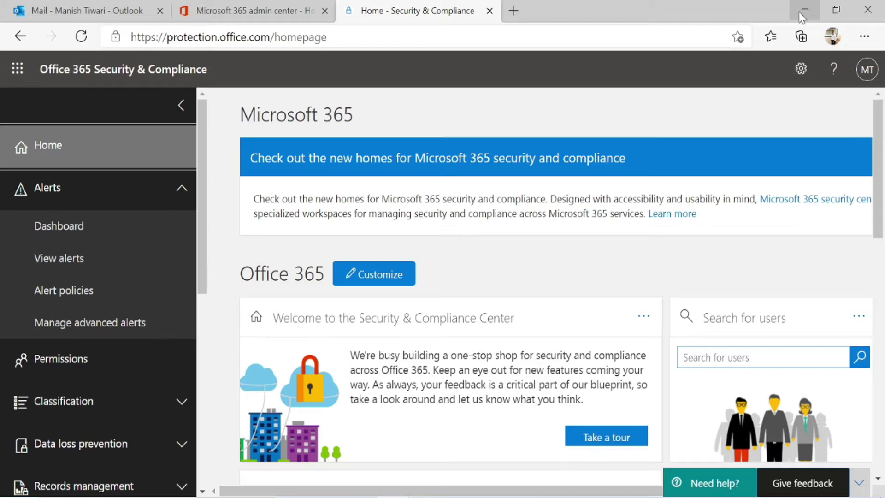
Step: Review the full list of sections in the Security & Compliance navigation and collapse the Alerts group
drag(204, 195, 218, 392)
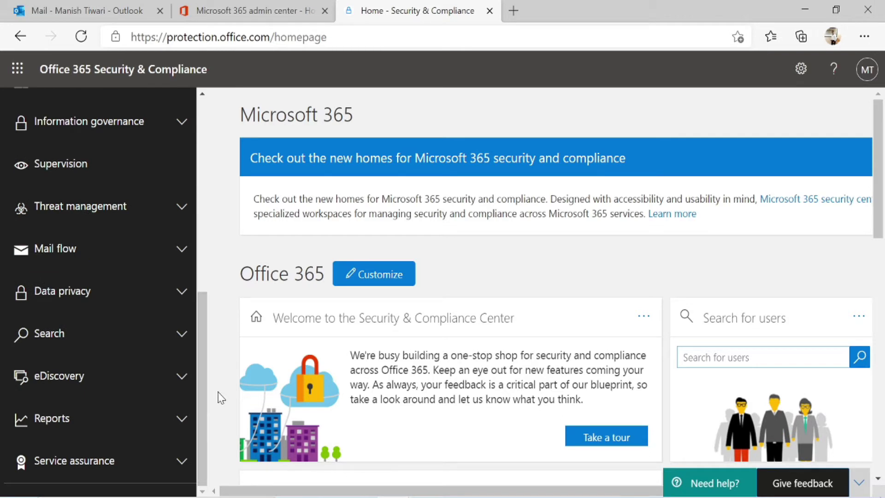
drag(206, 395, 208, 149)
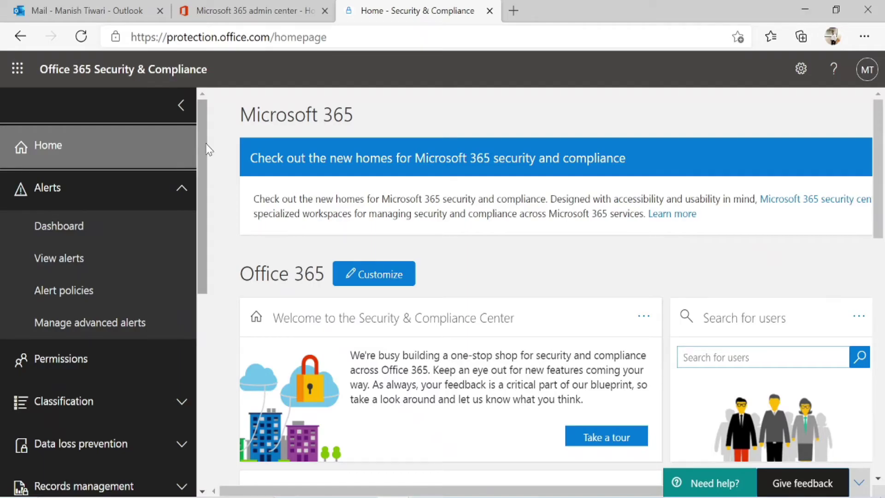
click(59, 189)
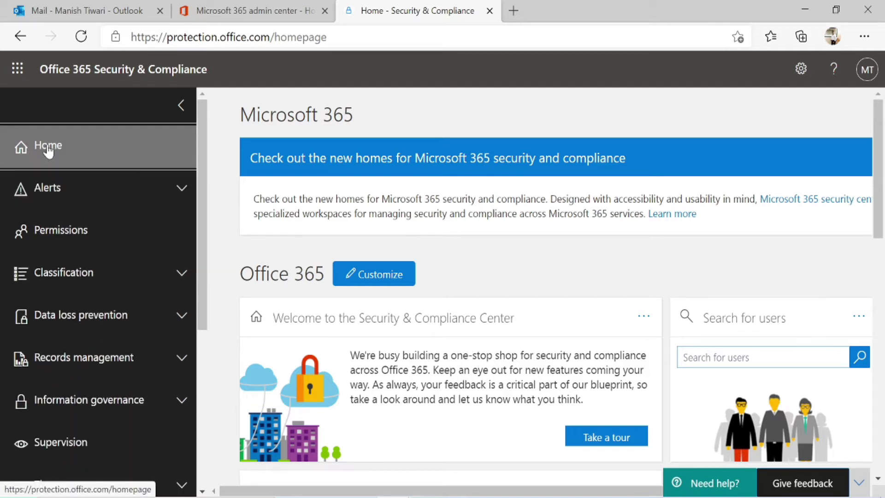
Step: Switch to the Microsoft 365 admin center, return to the beginning of its navigation, and close the Outlook mail page
click(274, 7)
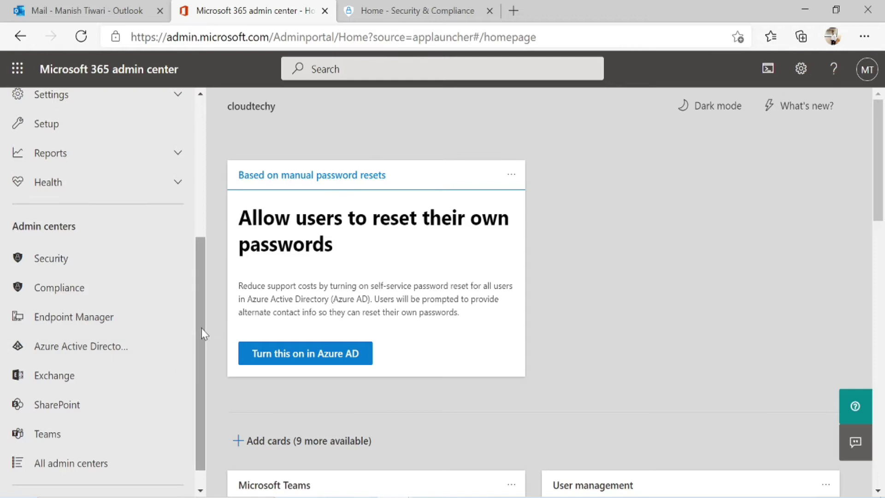
drag(201, 328, 197, 156)
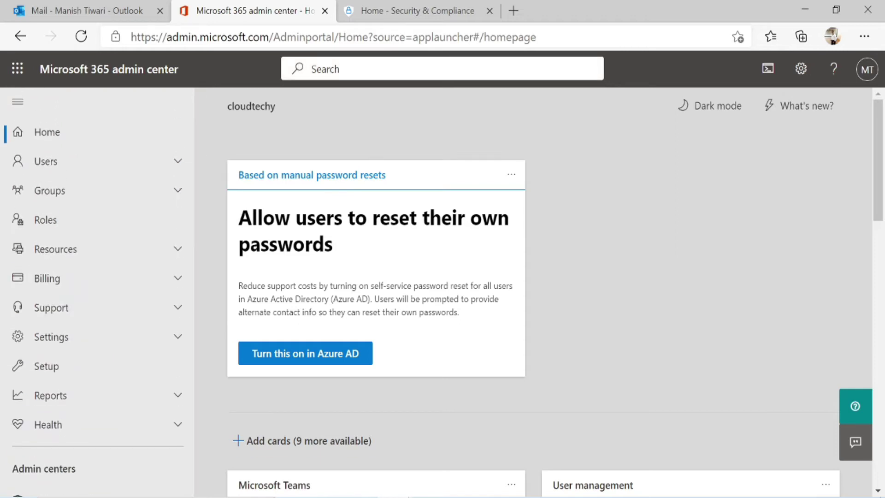
click(159, 11)
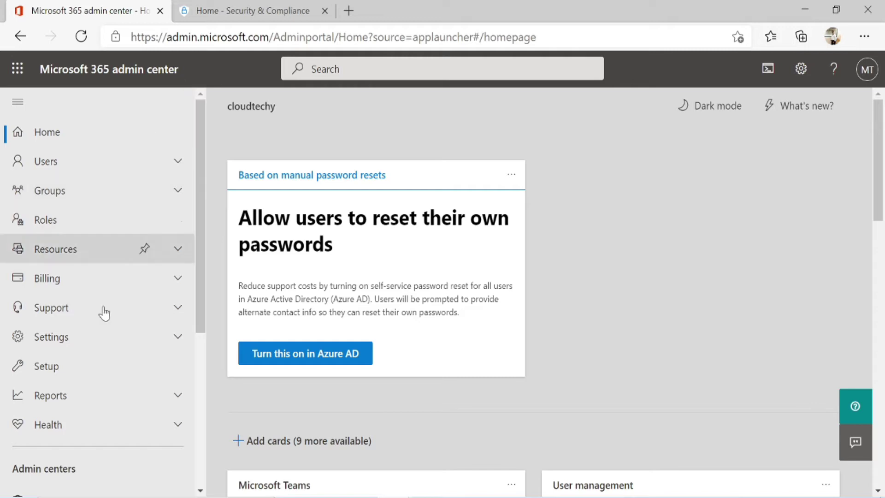
Step: Open the Security admin center from the Admin centers list and close the older Security & Compliance page
scroll(203, 322, down, 1)
drag(212, 335, 215, 411)
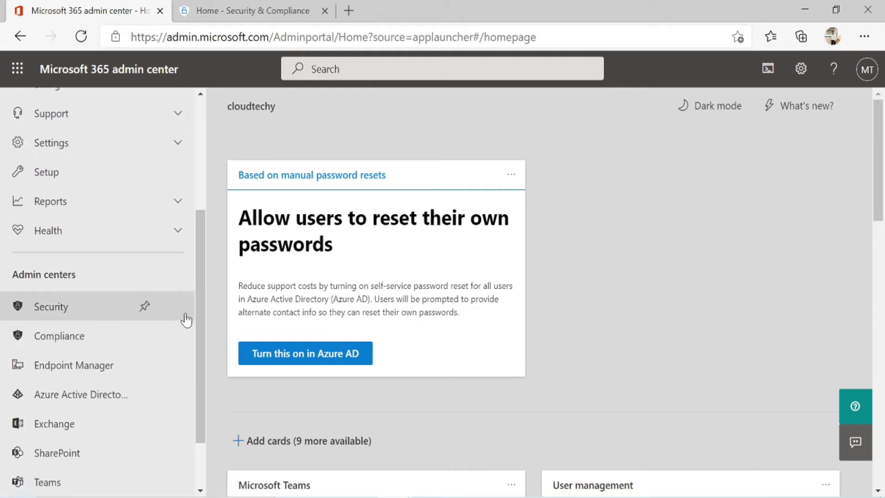
drag(204, 297, 215, 422)
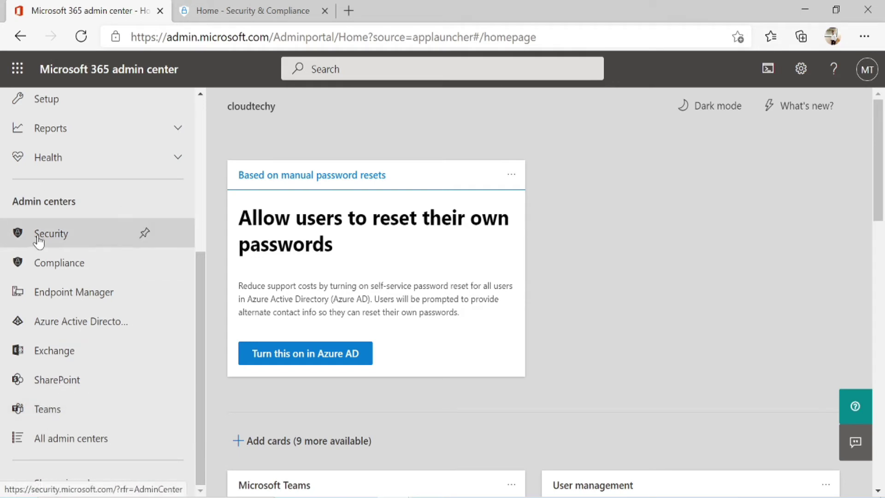
click(52, 235)
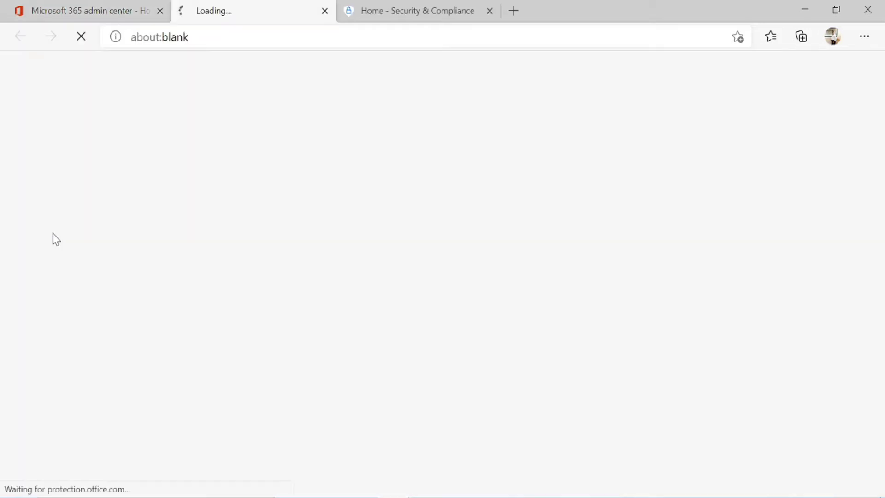
click(489, 11)
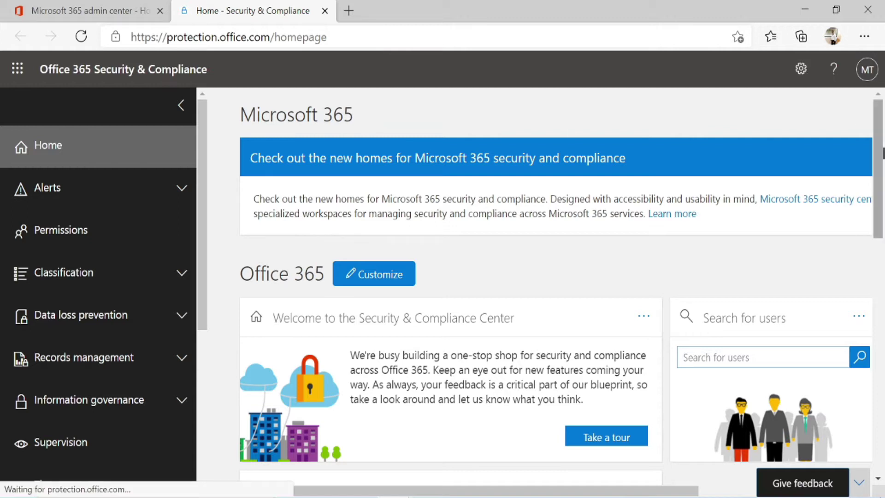
Step: Look through the cards on the Security & Compliance home page from beginning to end
drag(881, 143, 881, 377)
drag(883, 411, 882, 176)
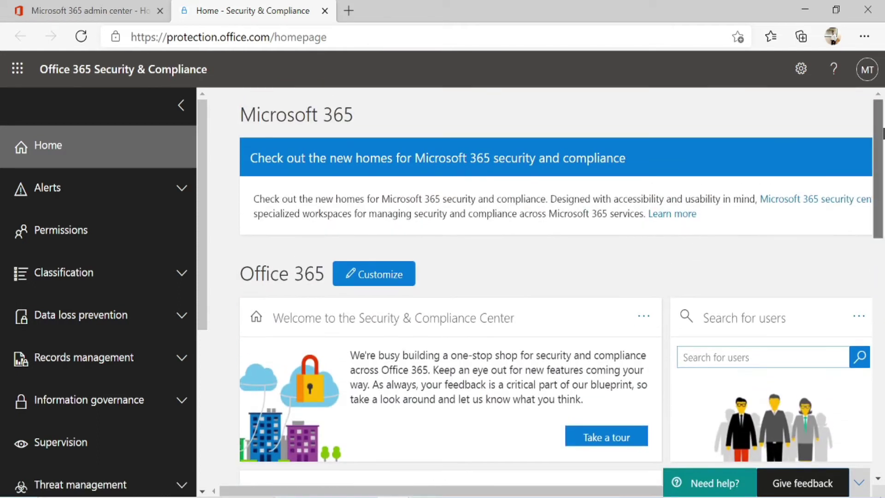
drag(882, 139, 881, 92)
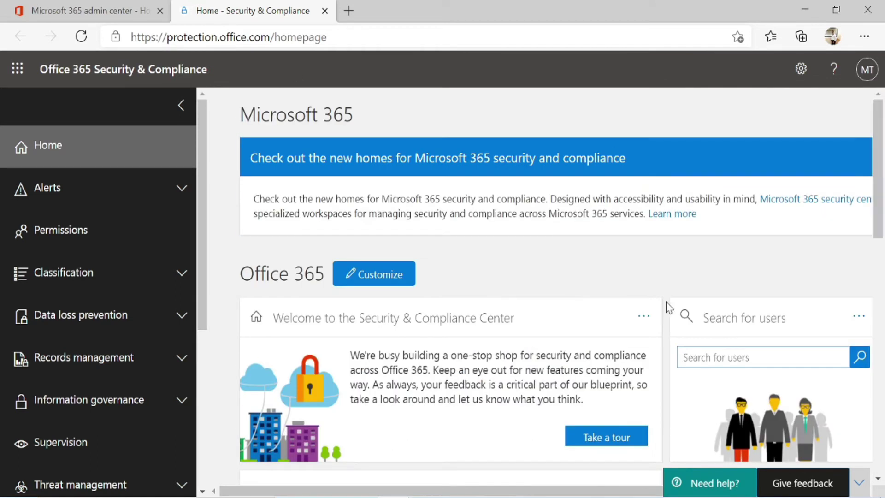
drag(881, 170, 881, 92)
Step: Open the Alerts dashboard and review its alert trends, recent alerts, alert policies and other alerts cards
click(84, 189)
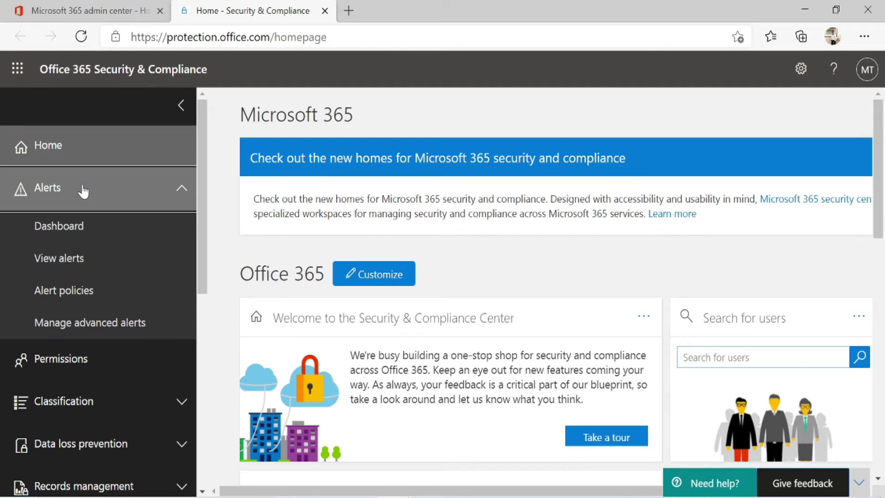
click(66, 232)
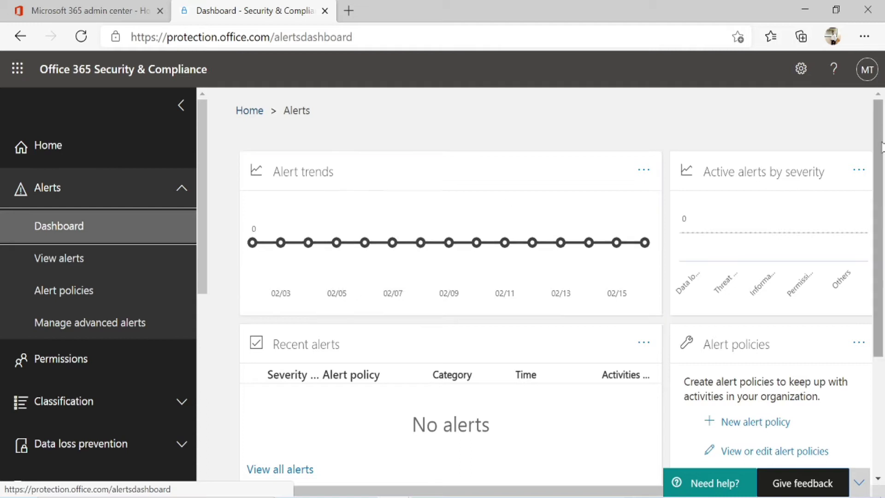
scroll(882, 205, down, 2)
drag(883, 205, 883, 234)
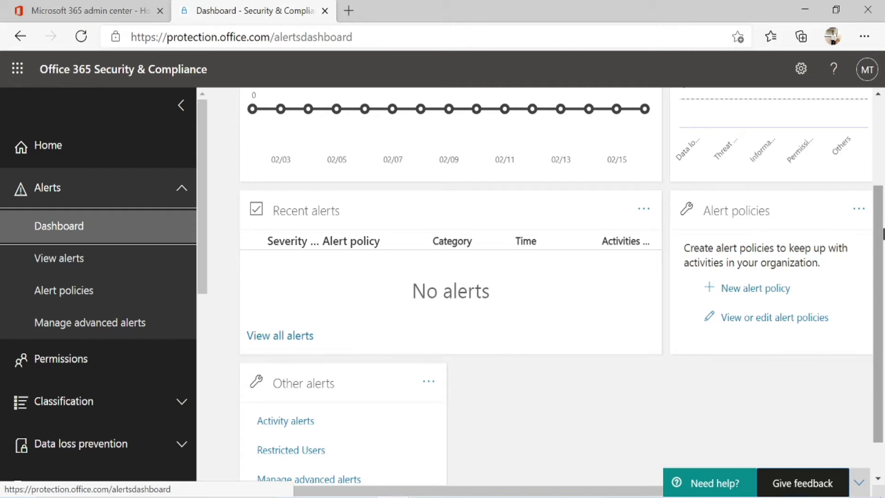
scroll(881, 233, up, 1)
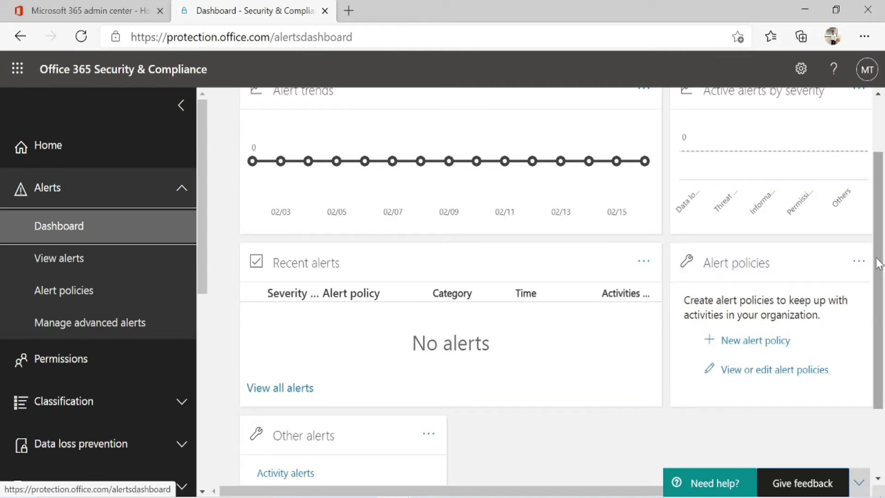
scroll(876, 184, up, 2)
scroll(876, 181, down, 4)
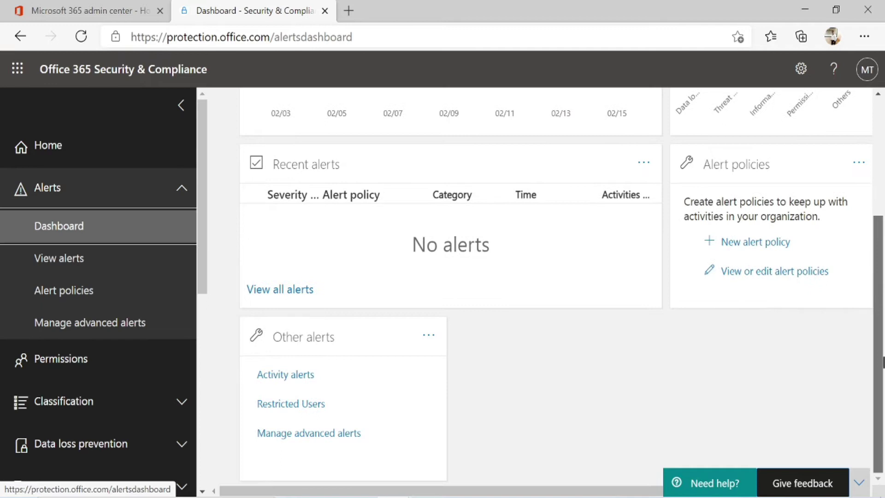
scroll(878, 182, up, 4)
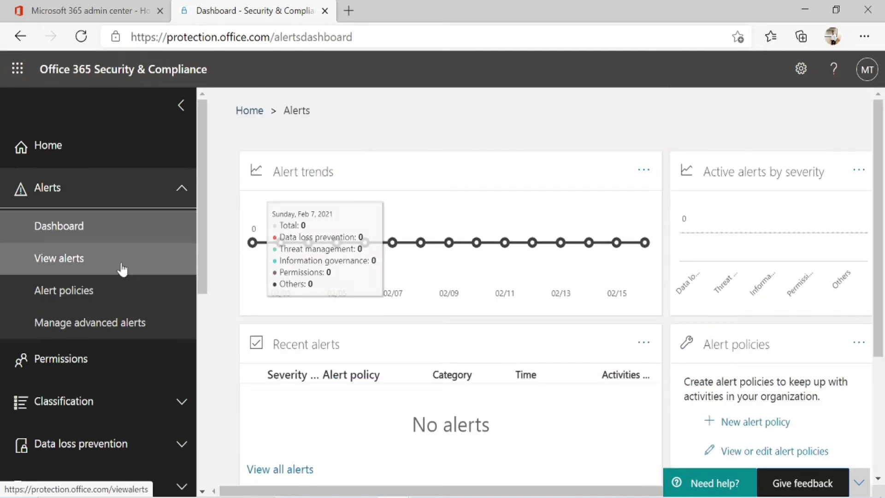
Step: Visit the View alerts page and review the whole Alert policies list, including the suspicious email sending policy's description
click(84, 271)
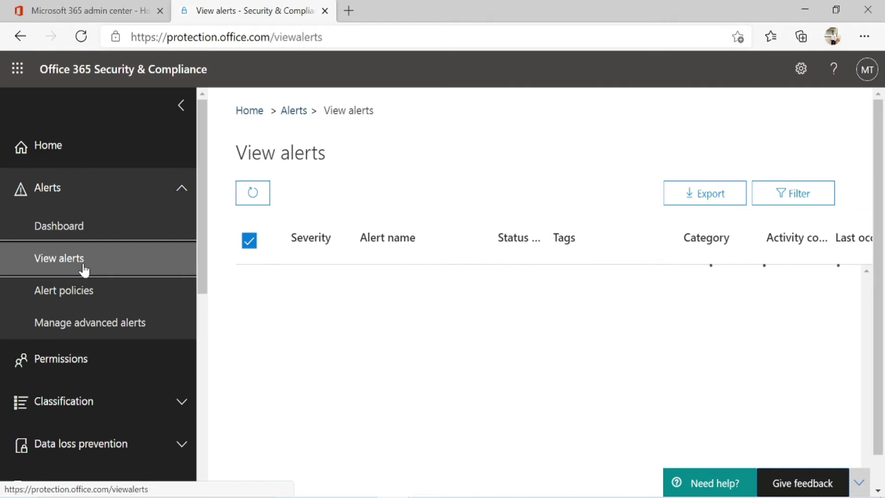
click(77, 297)
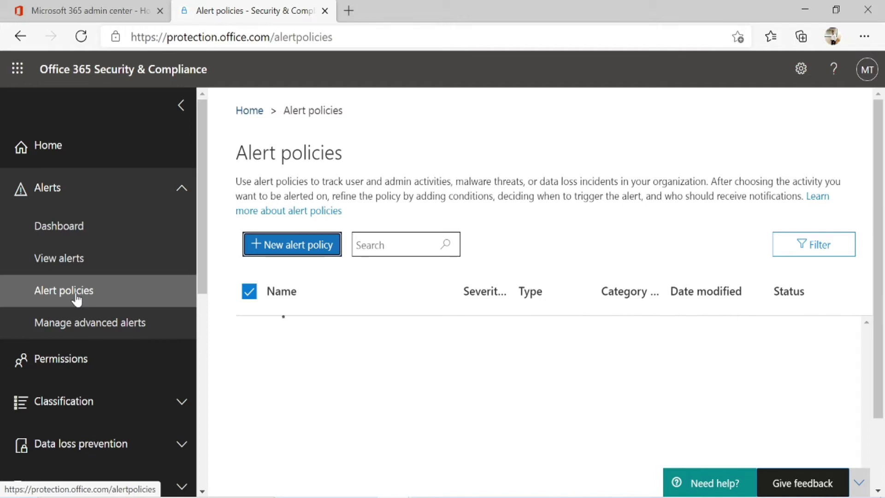
scroll(713, 241, down, 2)
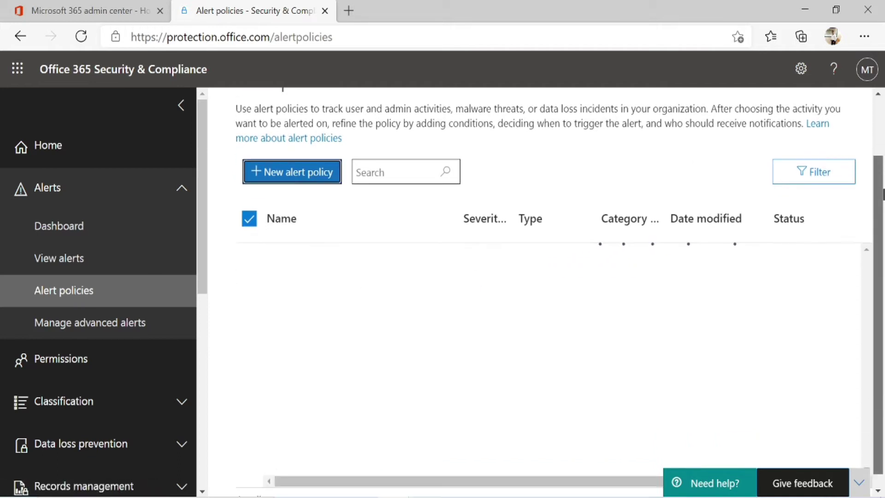
scroll(553, 277, down, 1)
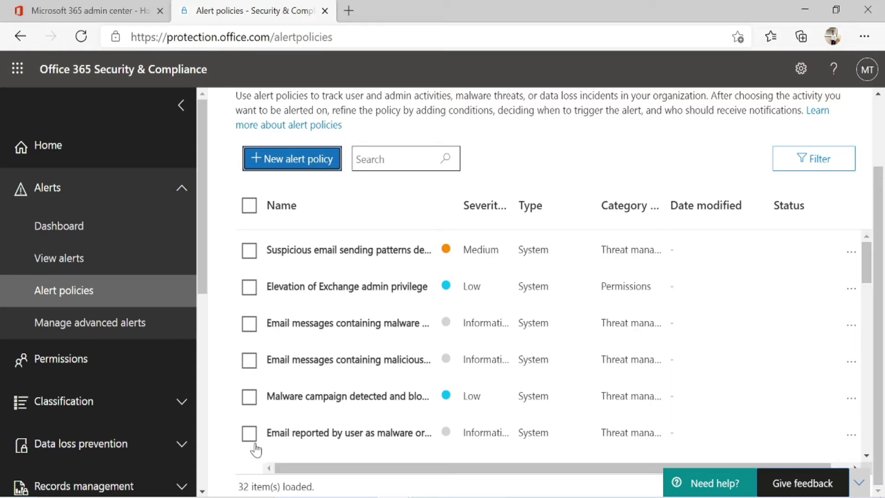
click(866, 276)
drag(868, 278, 882, 466)
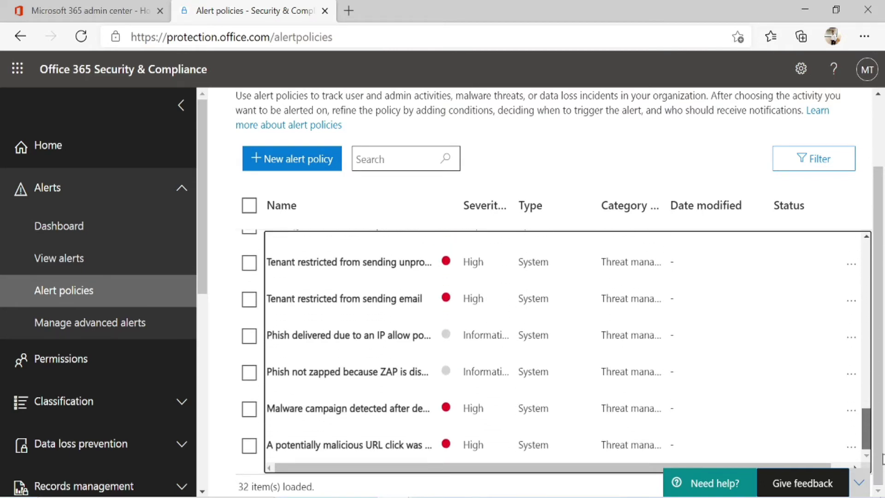
drag(866, 419, 868, 244)
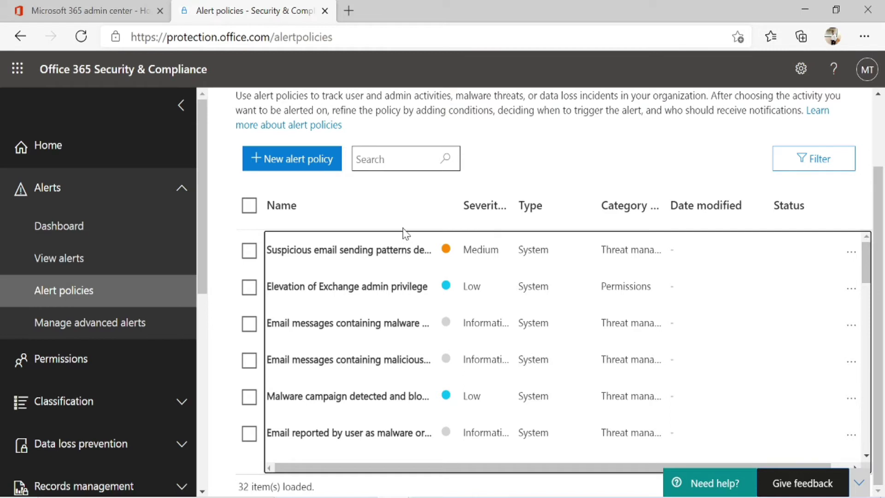
mouse_move(304, 249)
mouse_move(359, 246)
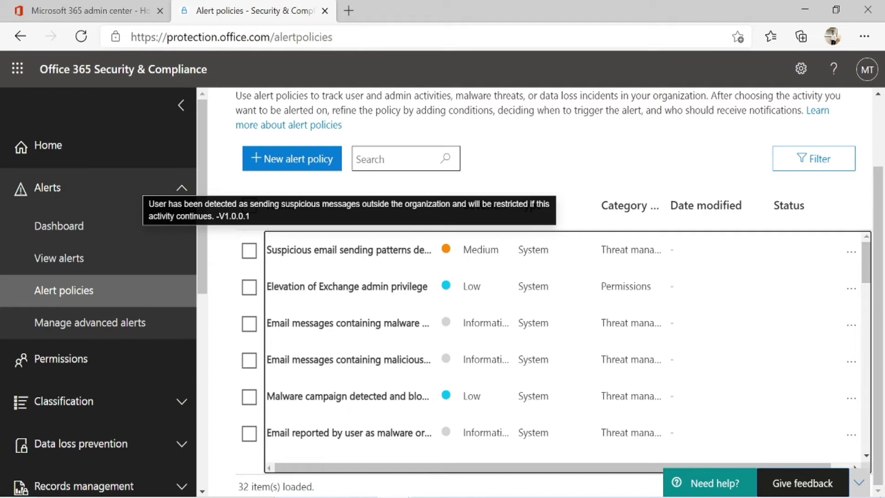
Step: Open the details of the "Suspicious email sending patterns detected" policy and review its status, description, severity and category
click(250, 251)
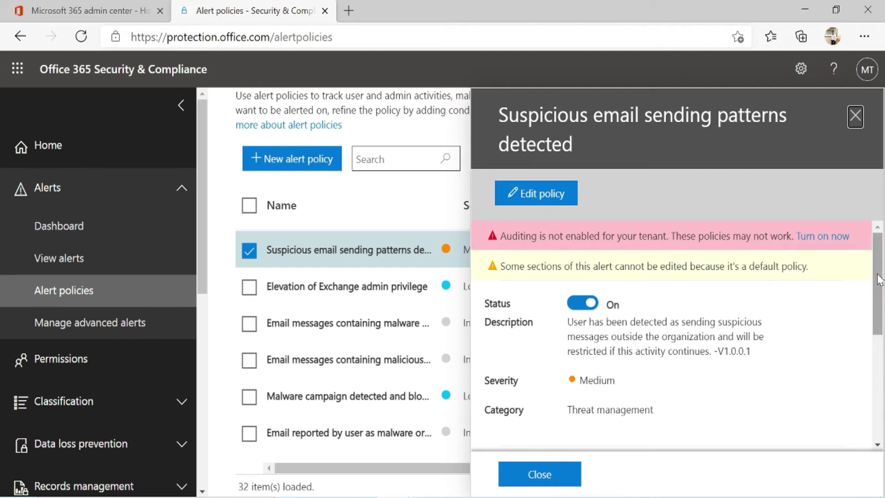
scroll(878, 282, down, 2)
scroll(880, 281, up, 2)
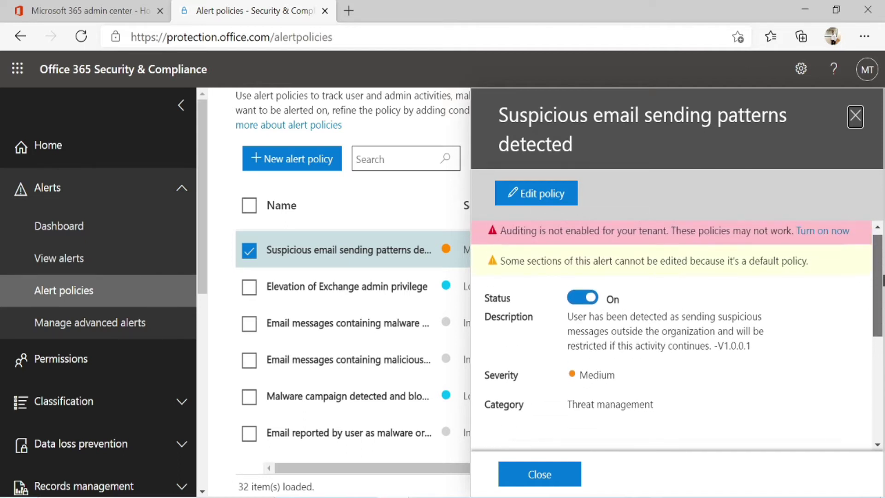
scroll(883, 278, up, 1)
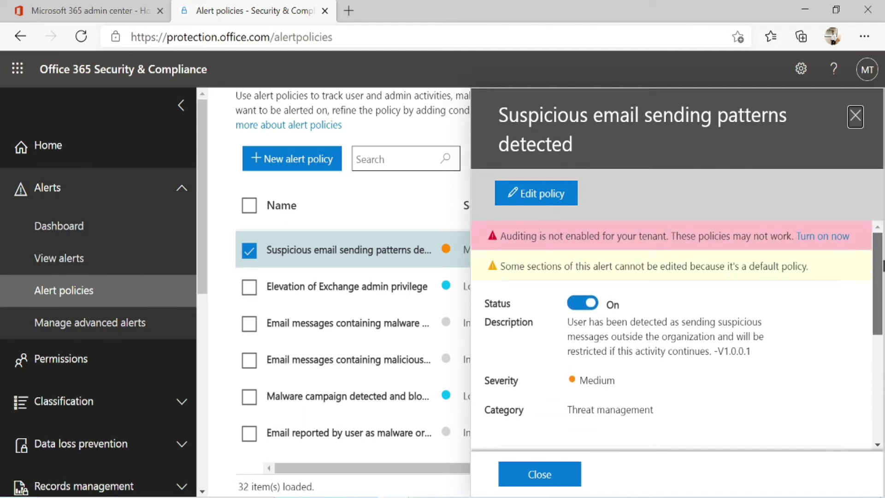
Step: Follow the policy's link for turning on auditing and look over the Audit log search page
click(823, 236)
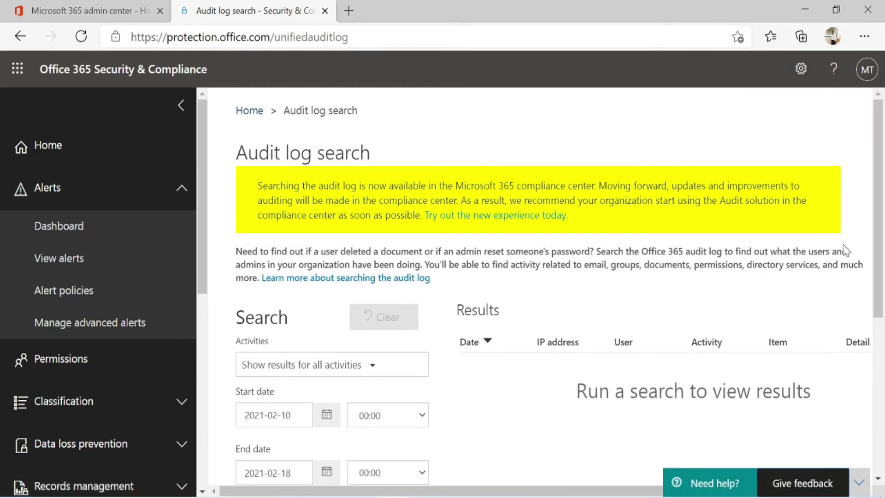
drag(875, 223, 878, 275)
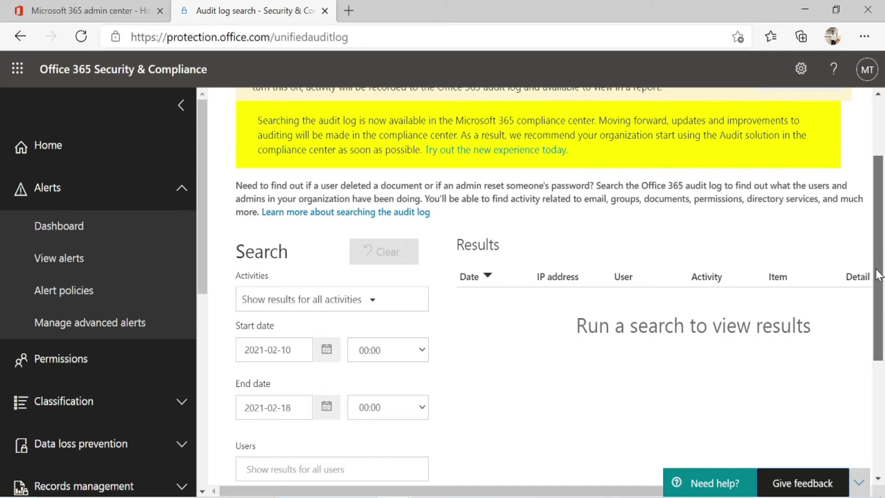
drag(878, 275, 880, 216)
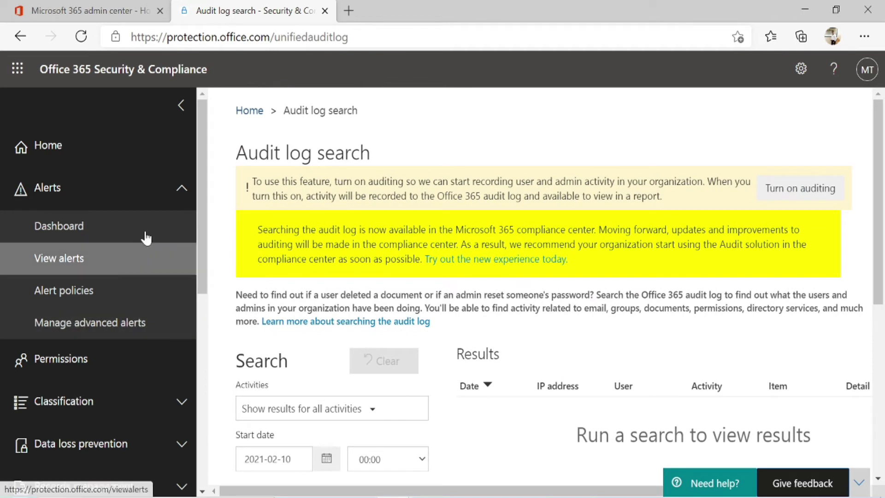
Step: Return to Alert policies by way of the home page and read the descriptions of the individual default policies
click(249, 111)
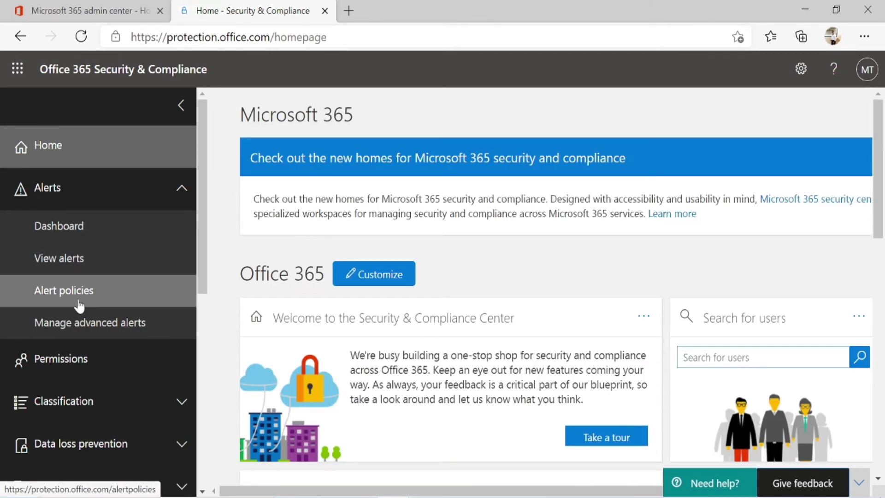
click(79, 302)
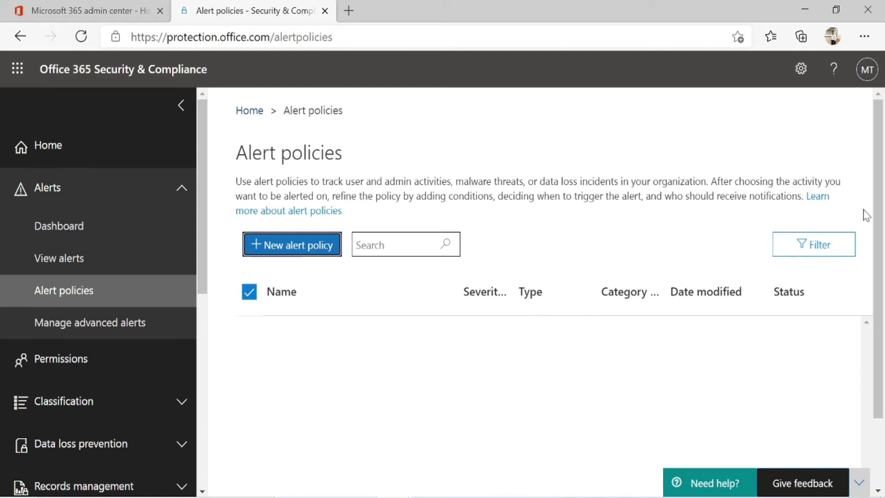
scroll(357, 379, down, 2)
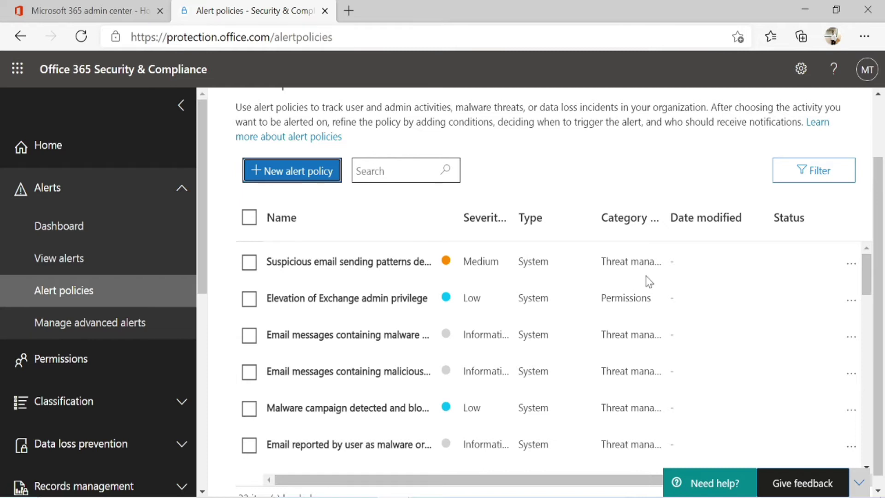
mouse_move(355, 275)
mouse_move(291, 315)
mouse_move(308, 357)
drag(868, 270, 872, 295)
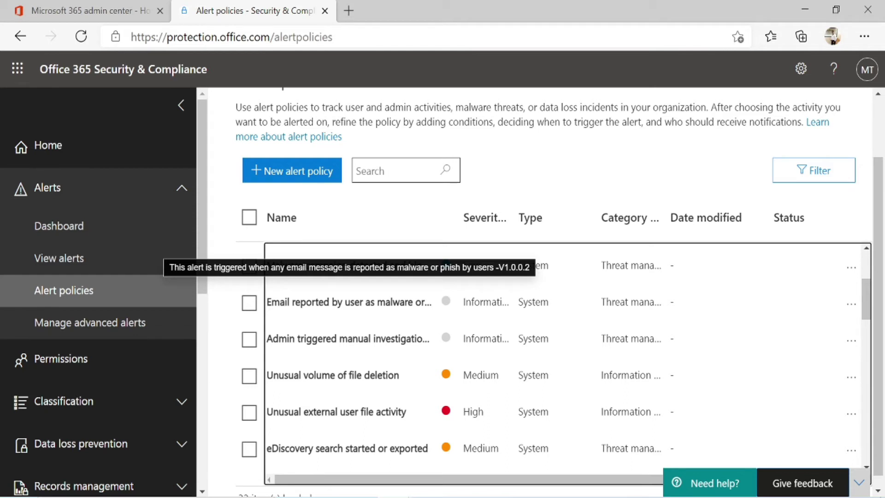
Step: Start a new alert policy and enter "test" as both its name and description
drag(870, 296, 871, 318)
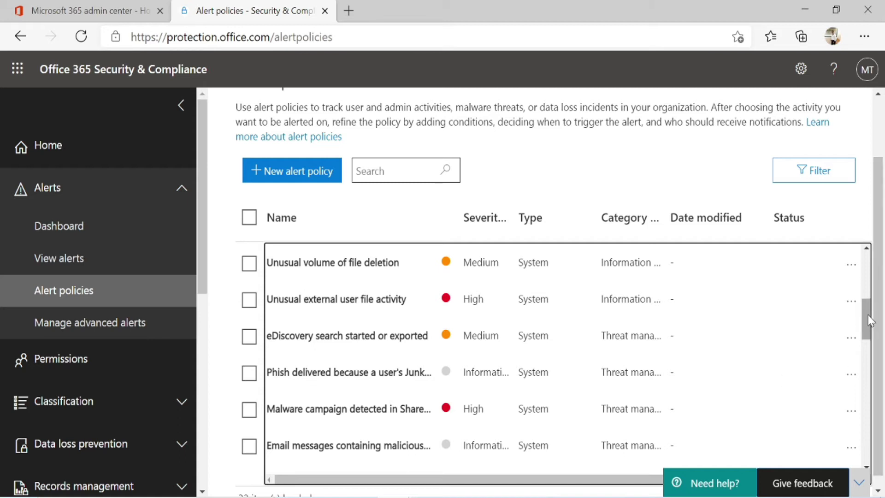
drag(869, 321, 869, 276)
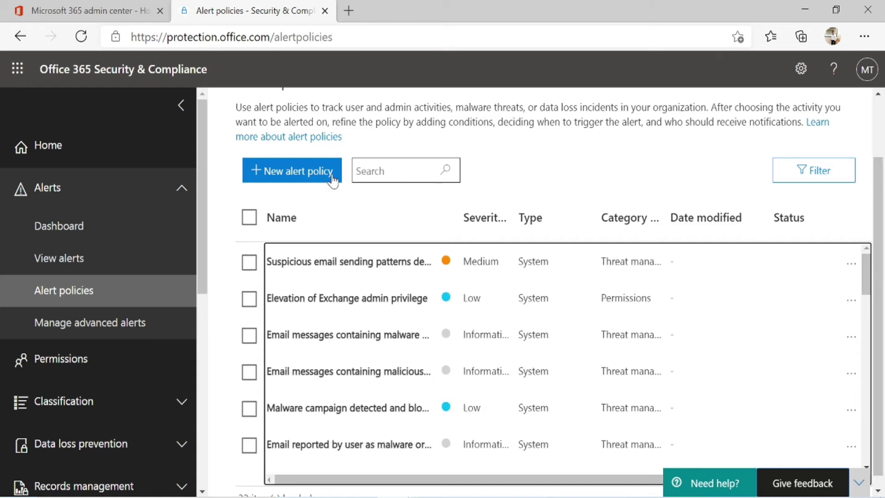
click(312, 177)
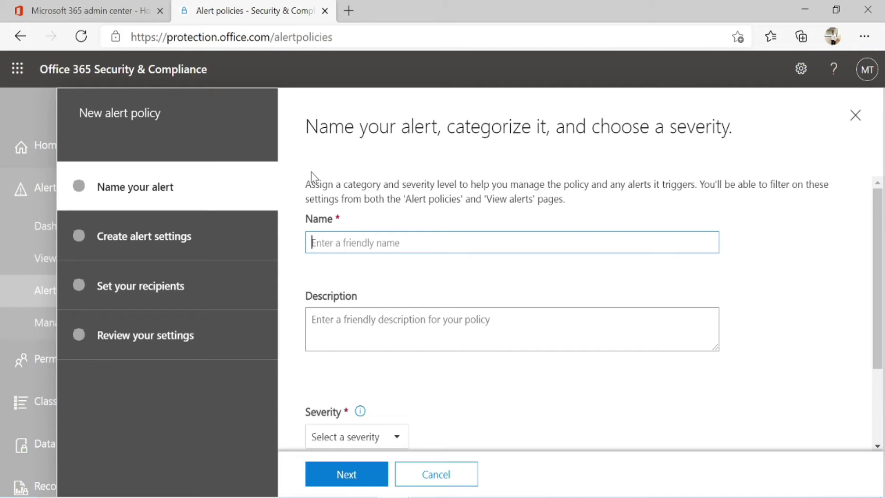
text(TEst)
key(BackSpace)
key(BackSpace)
key(BackSpace)
key(BackSpace)
text(test)
key(Tab)
text(test)
key(Tab)
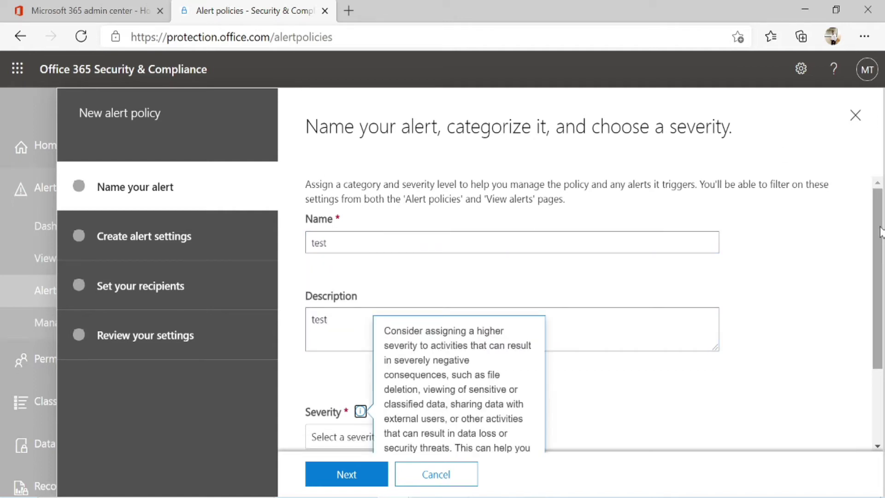
Step: Set the policy's severity to Medium and its category to Threat management, and continue to the alert settings
scroll(880, 230, down, 3)
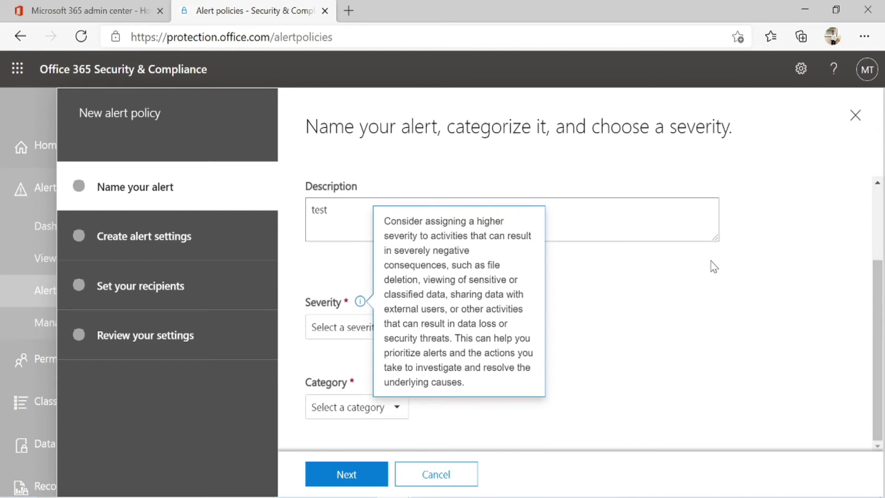
key(Escape)
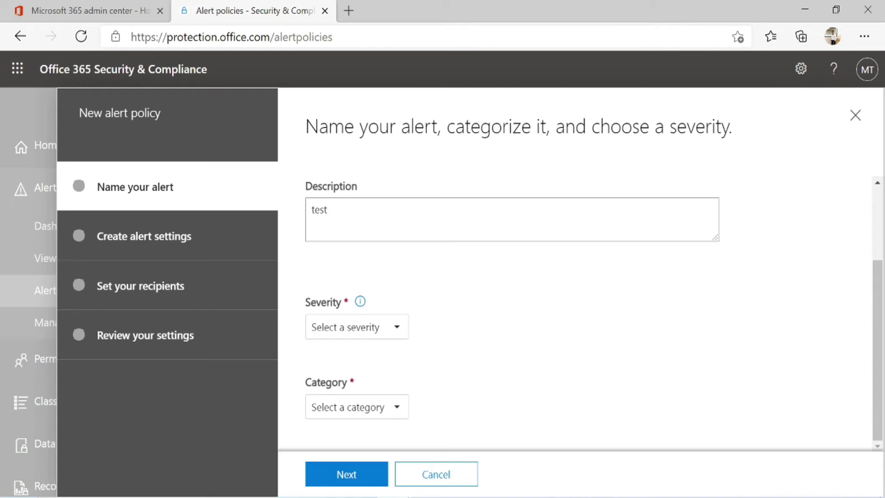
double_click(312, 209)
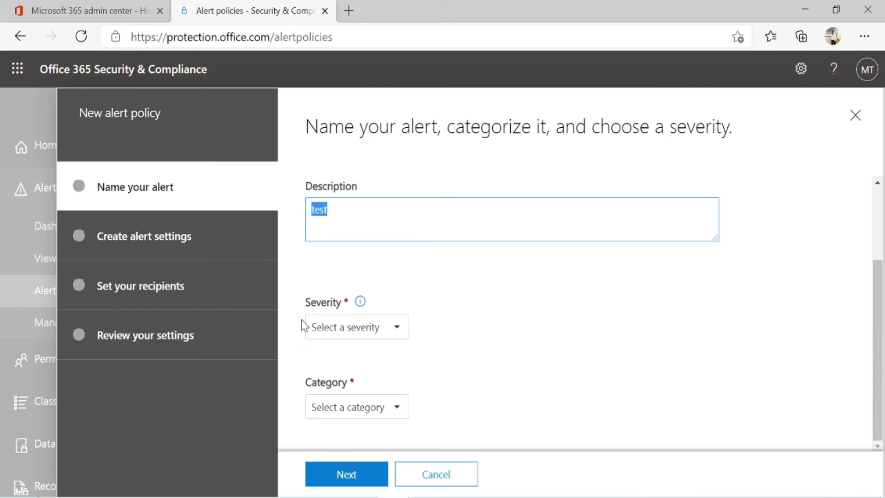
click(366, 328)
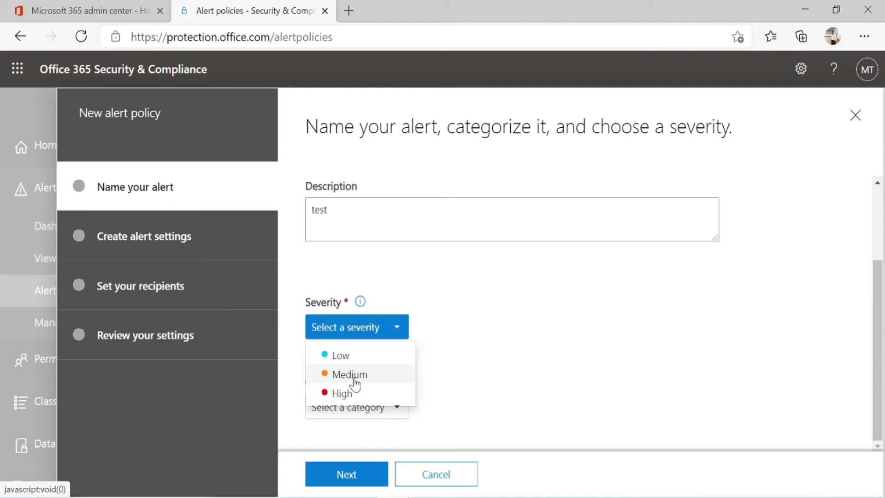
click(353, 377)
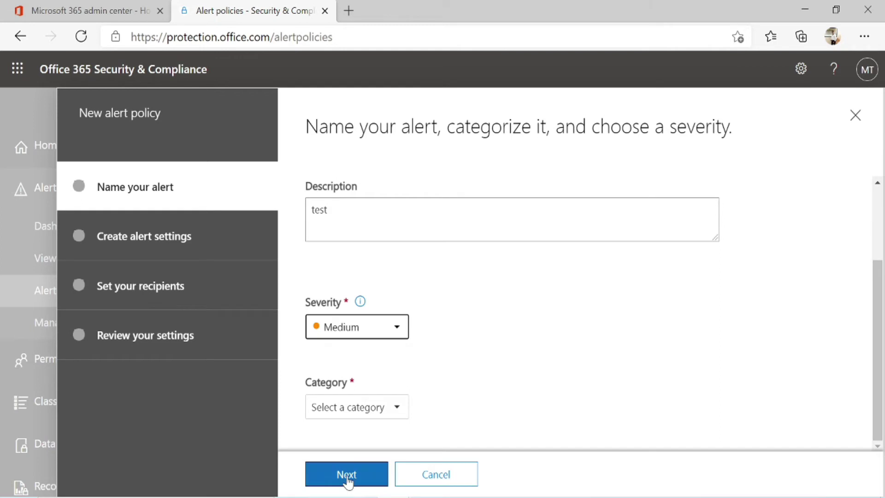
click(397, 410)
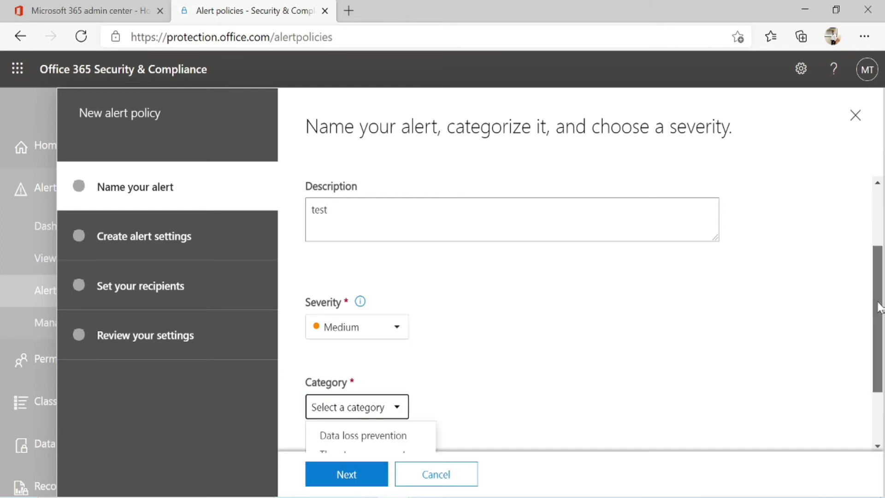
drag(882, 308, 882, 401)
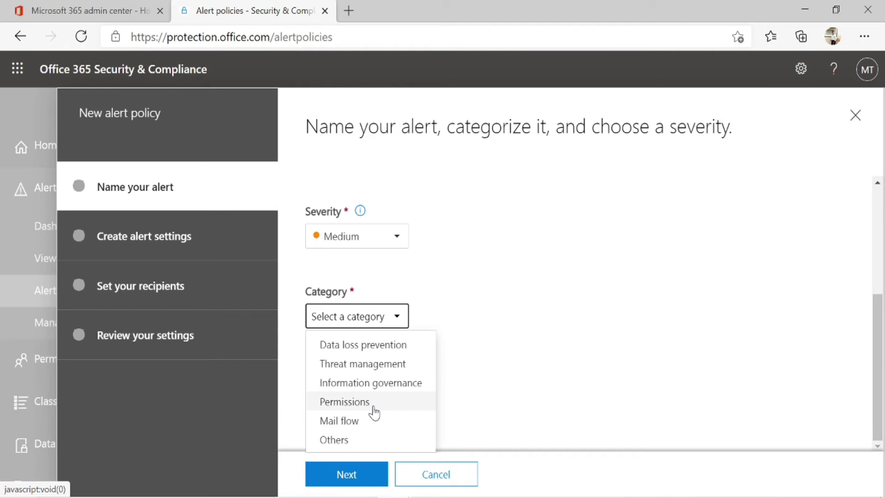
click(373, 365)
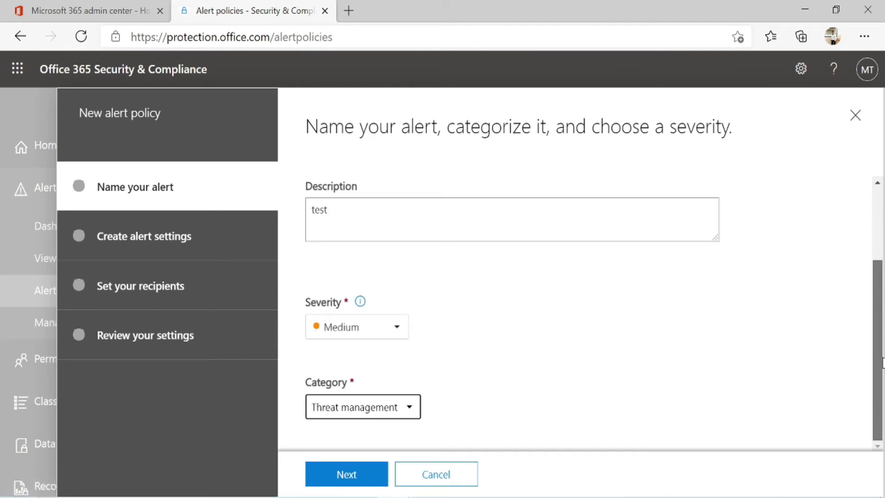
click(347, 474)
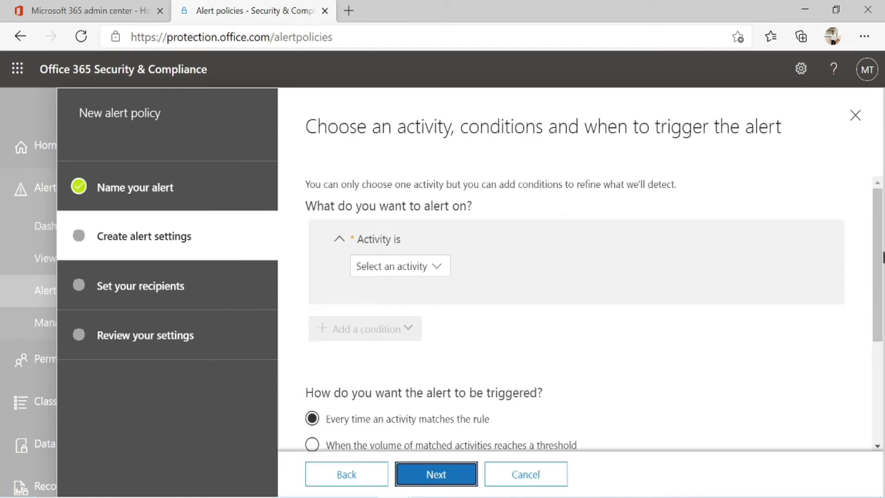
Step: Choose "Detected malware in an email message" as the activity to alert on
scroll(880, 258, down, 1)
scroll(880, 244, up, 1)
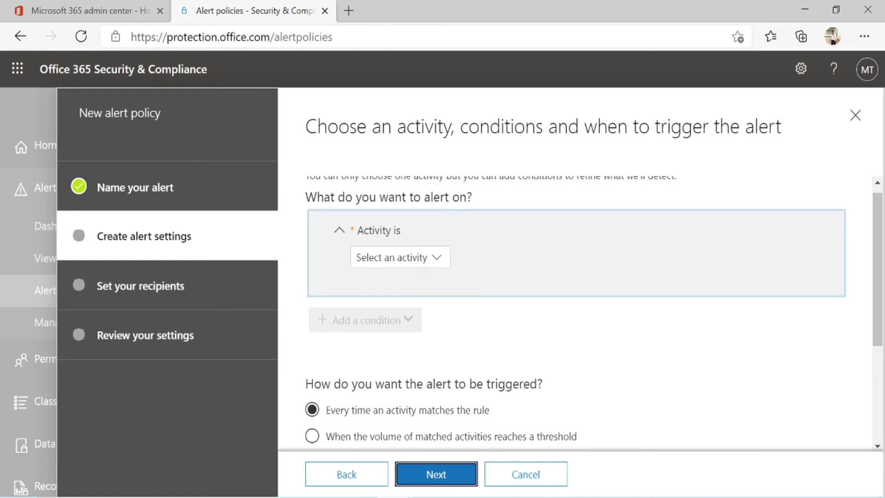
click(435, 258)
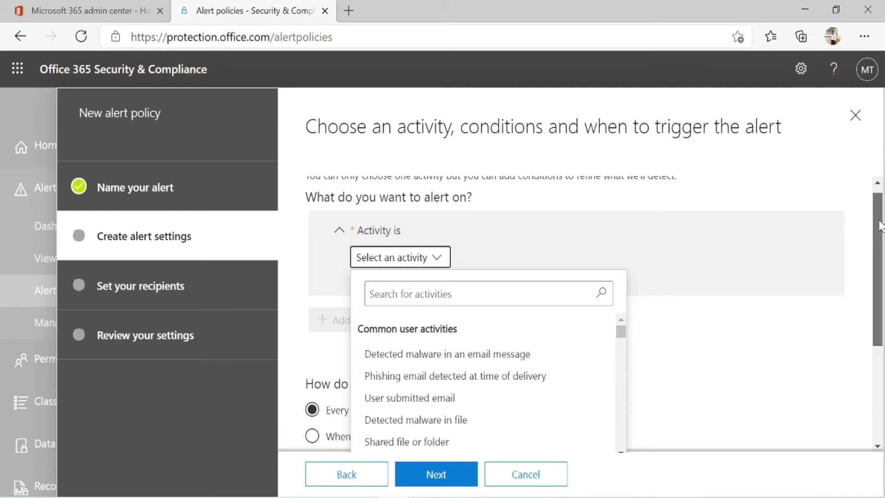
scroll(880, 226, up, 1)
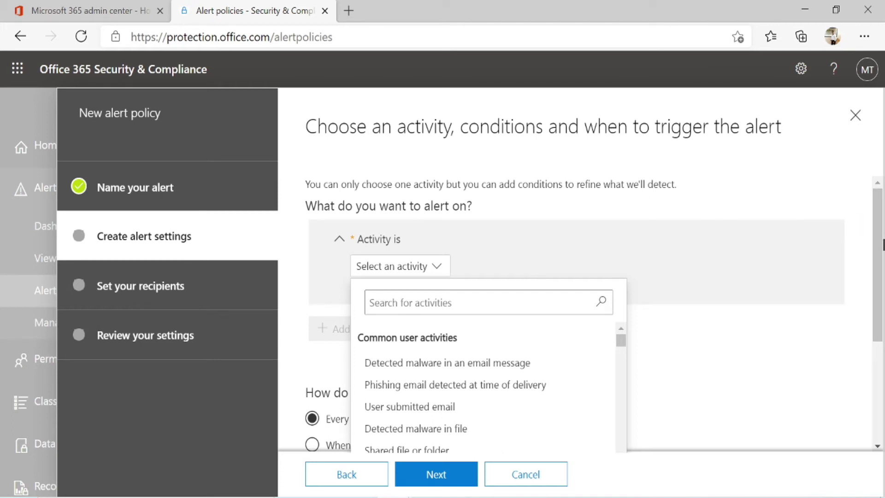
key(ctrl+a)
click(809, 173)
drag(881, 229, 882, 285)
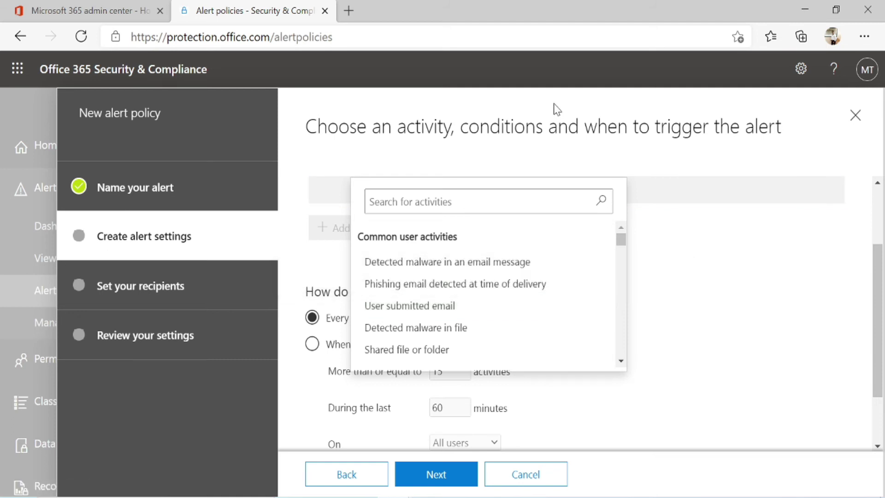
click(453, 261)
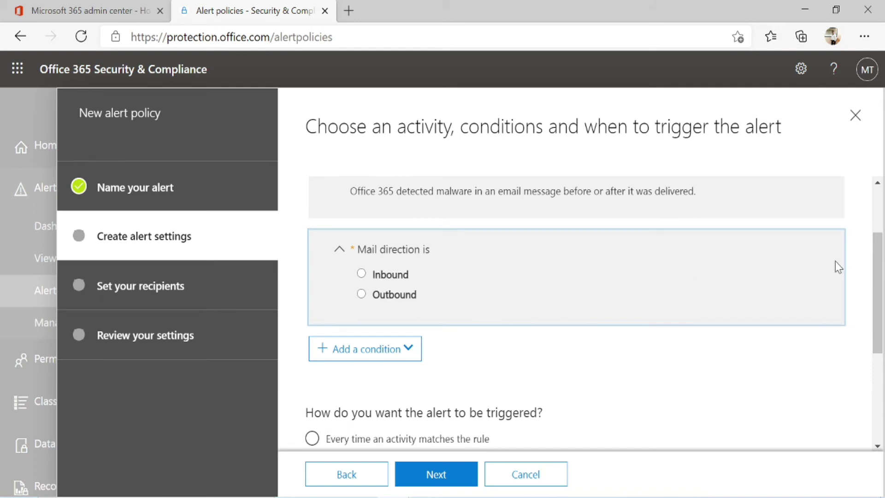
Step: Set the mail direction condition to Inbound
scroll(878, 240, up, 2)
drag(879, 241, 879, 242)
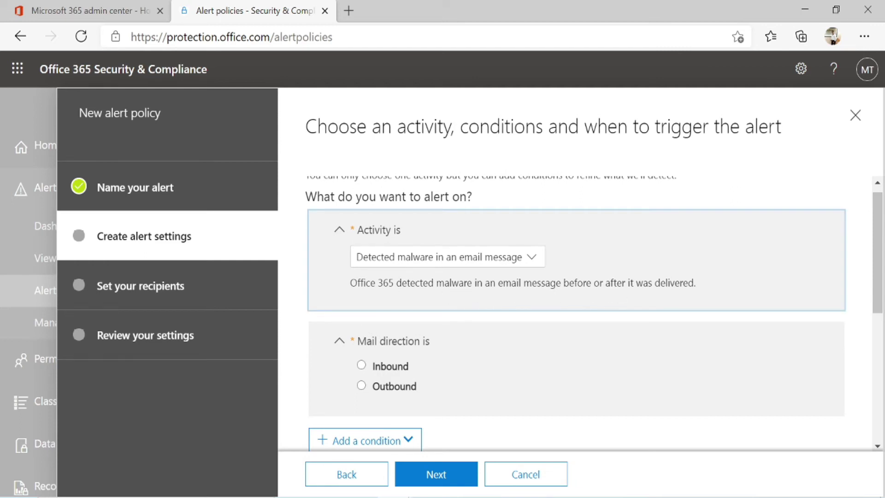
drag(881, 227, 882, 270)
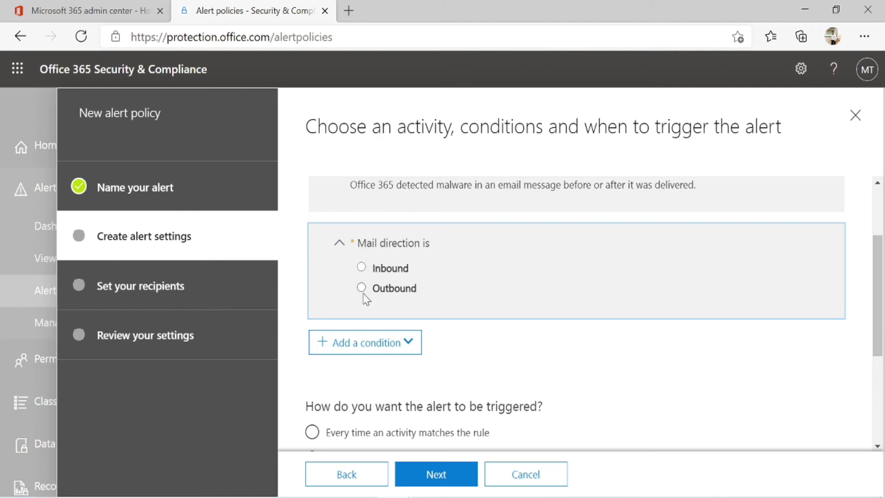
click(361, 268)
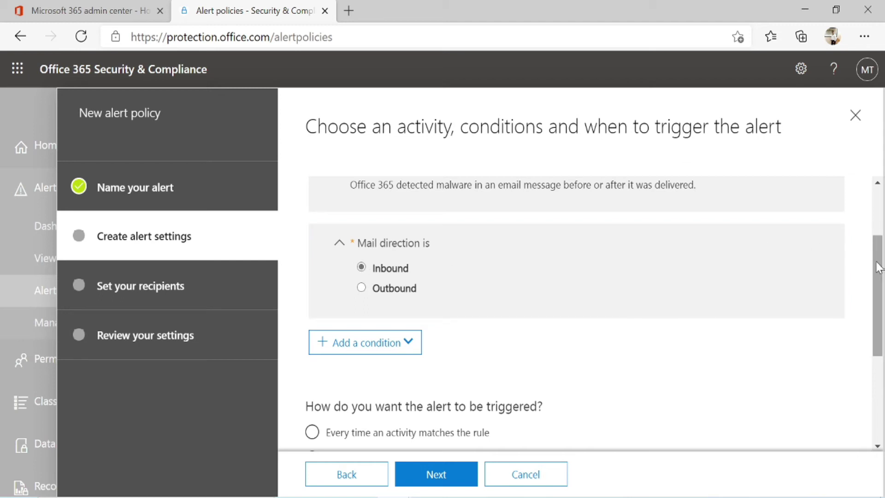
Step: Examine the alert's trigger options, including the threshold settings and the choices for which users they apply to
drag(878, 266, 881, 295)
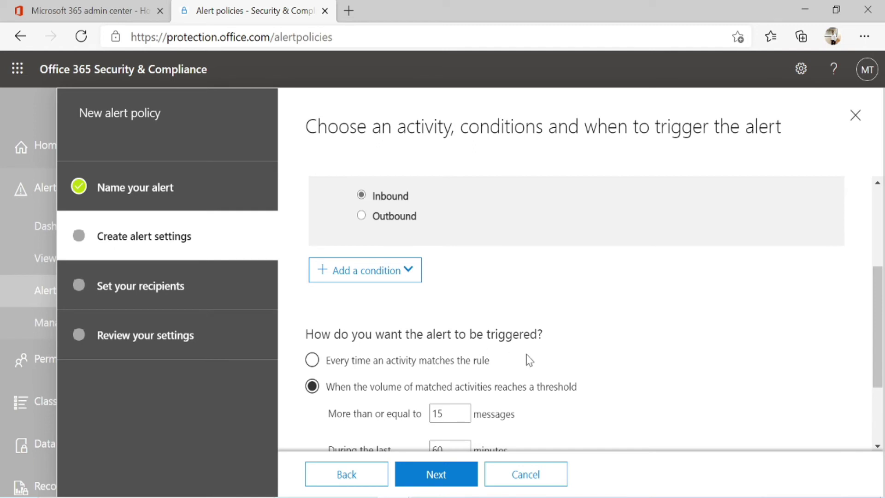
scroll(880, 304, down, 1)
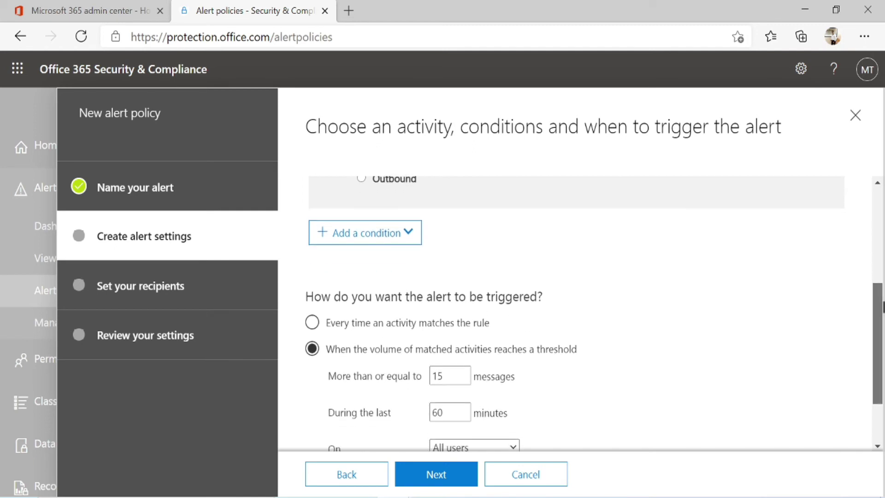
drag(882, 306, 882, 340)
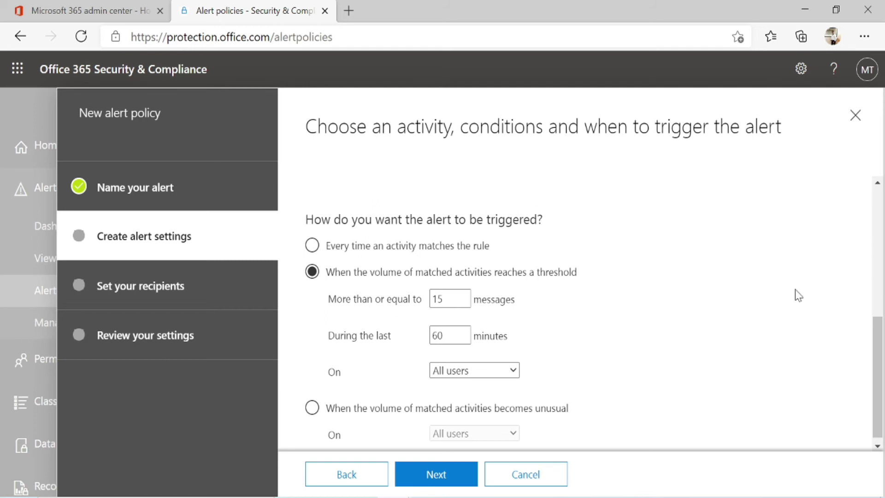
drag(876, 348, 882, 394)
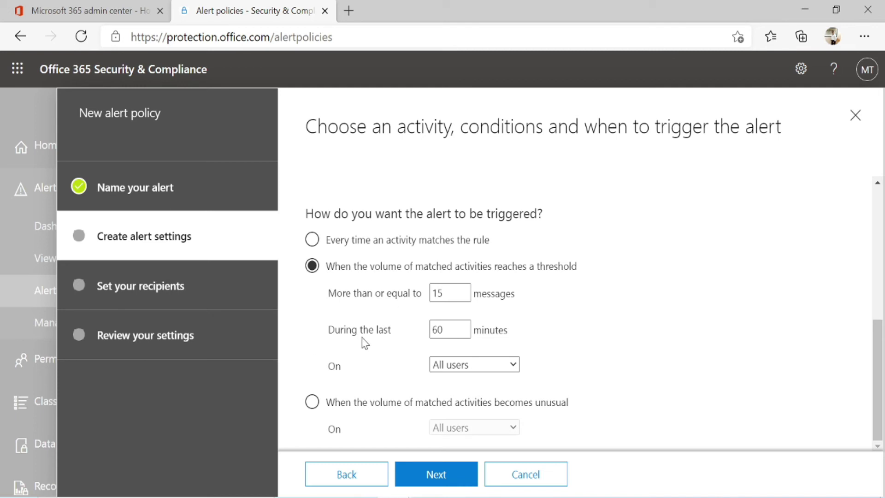
click(514, 369)
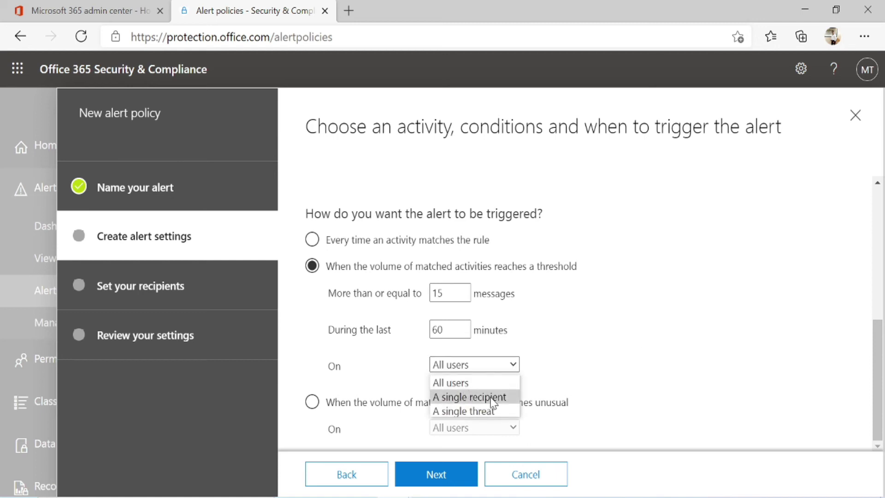
click(657, 332)
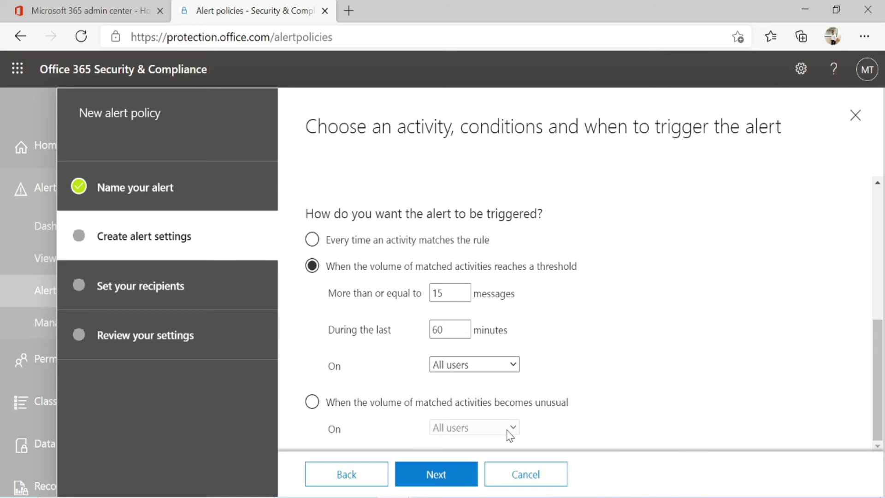
Step: Try the trigger for when the volume of matched activities becomes unusual and view its user scope choices
click(312, 407)
click(478, 426)
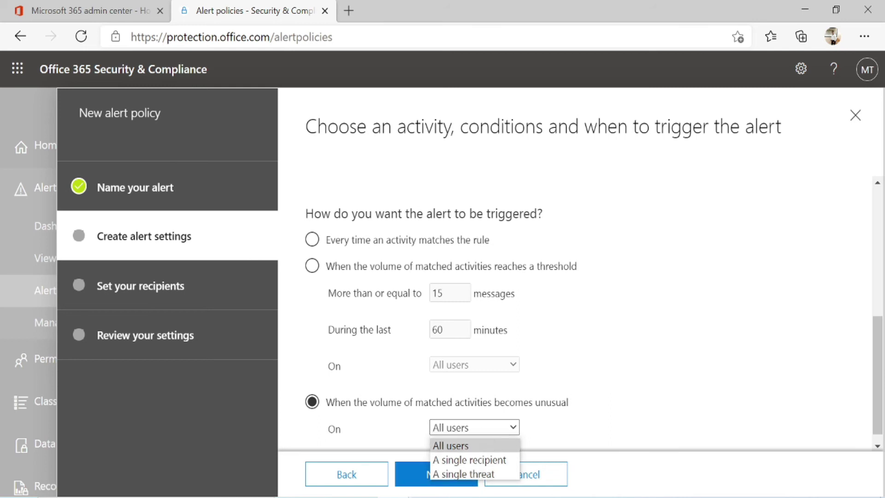
click(687, 312)
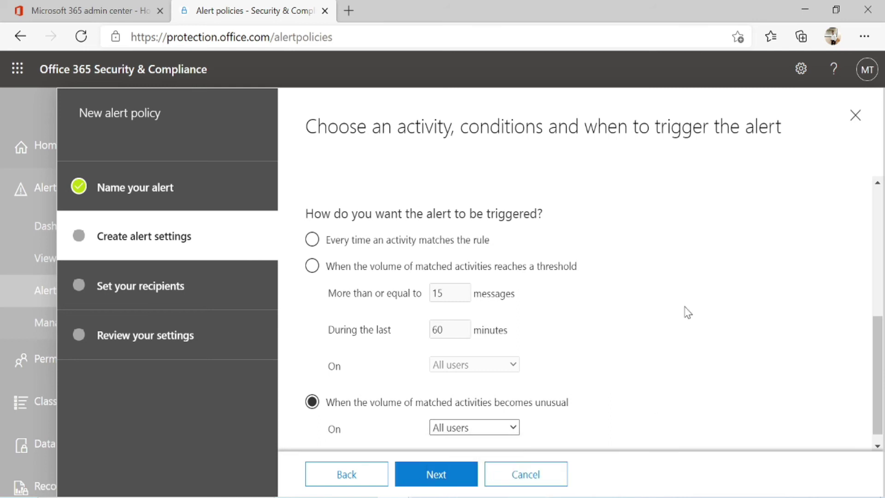
Step: Trigger the alert every time an activity matches the rule, and accept the default email recipient with no daily notification limit
click(315, 241)
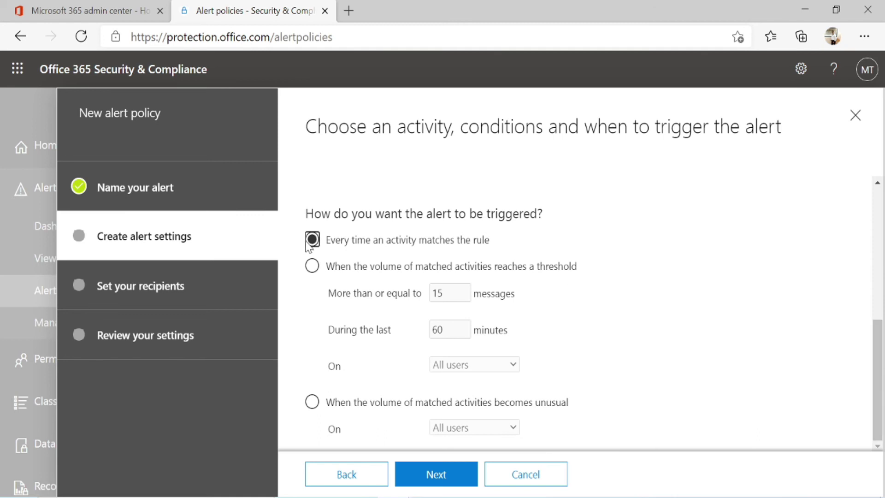
click(408, 478)
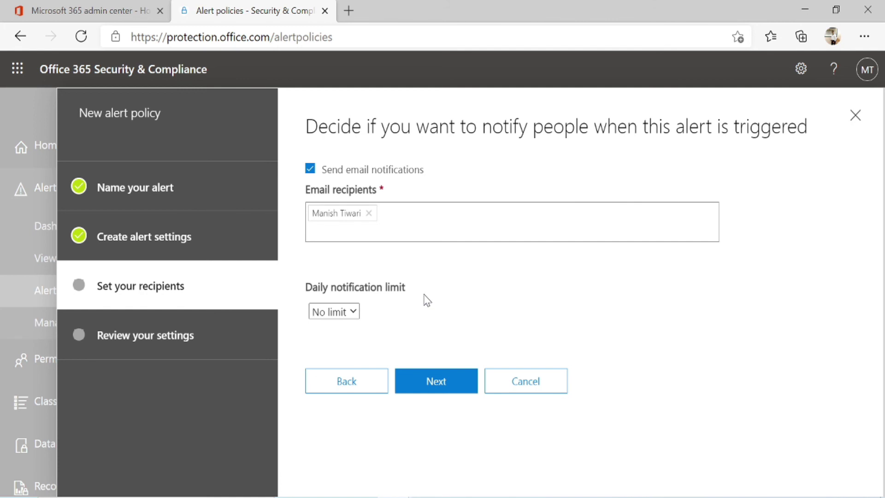
click(435, 387)
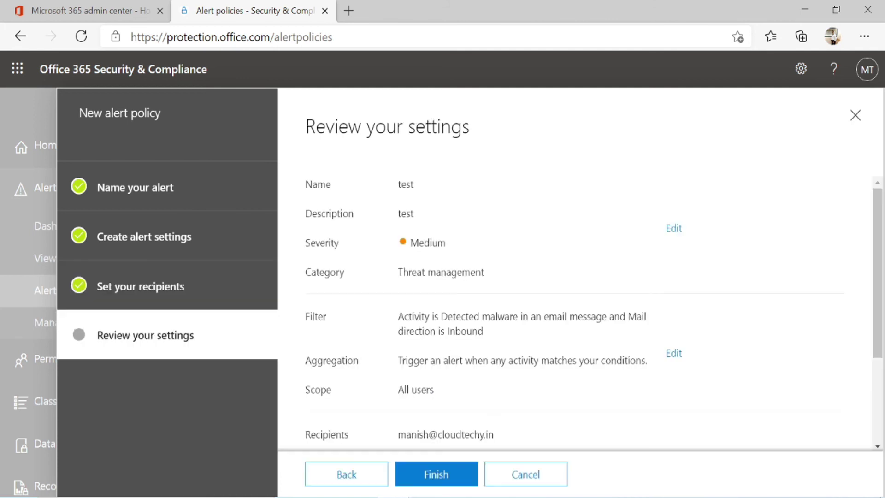
Step: Review the new policy's settings summary, including its filter, aggregation, scope and recipients
scroll(882, 234, down, 1)
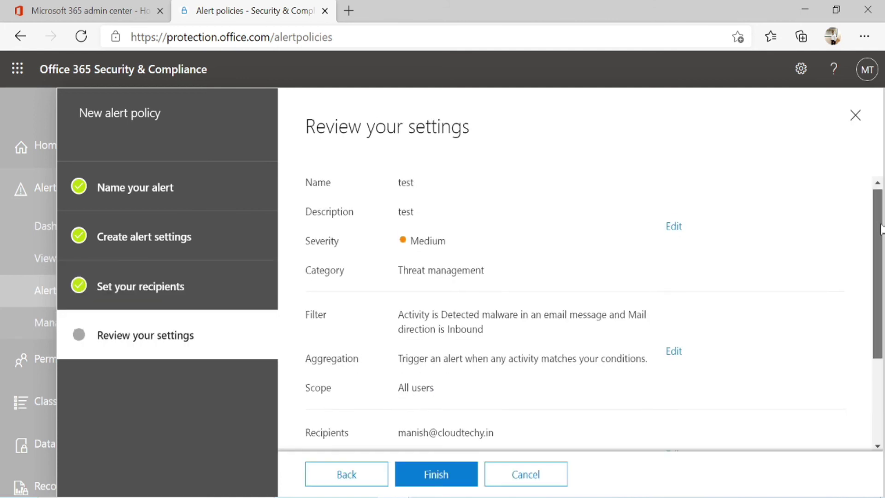
drag(883, 245, 883, 279)
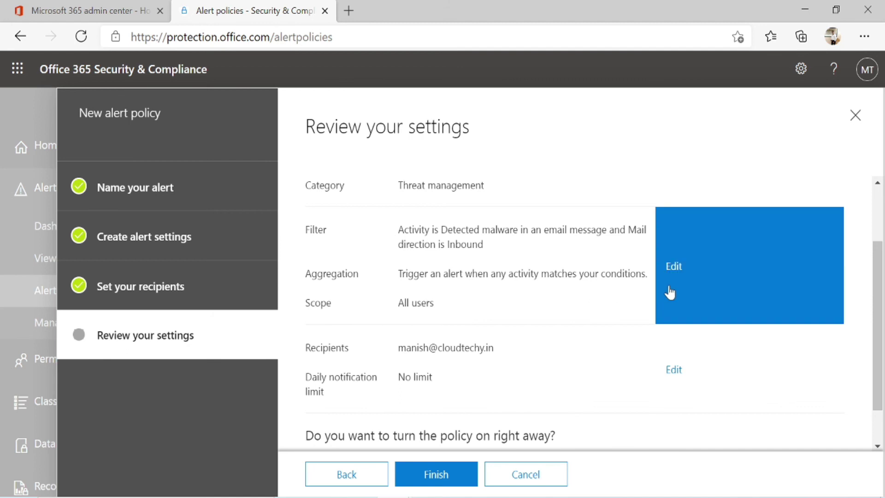
drag(399, 274, 645, 273)
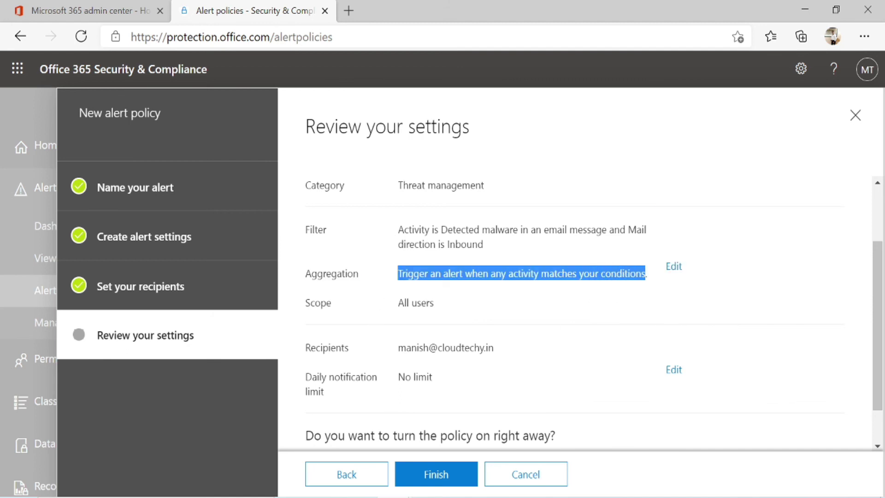
Step: Finish the new alert policy with the option to turn it on right away, and look through the list of alert policies
scroll(878, 267, down, 1)
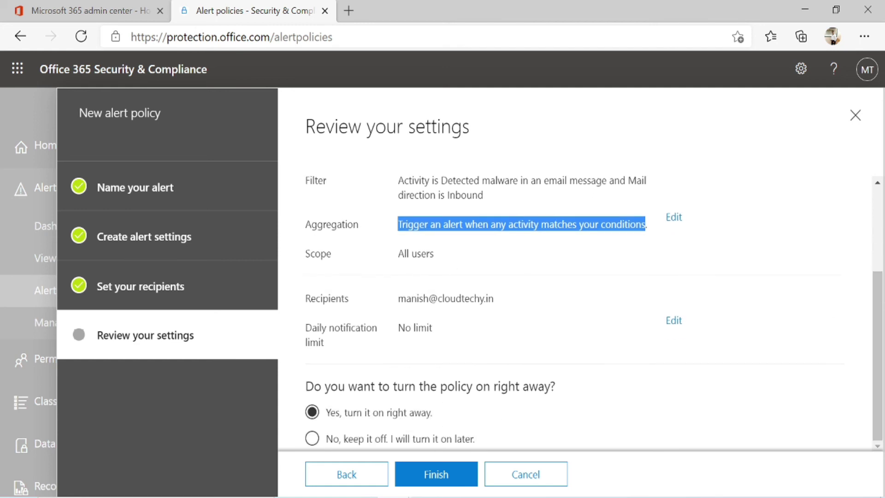
click(416, 295)
drag(397, 298, 498, 304)
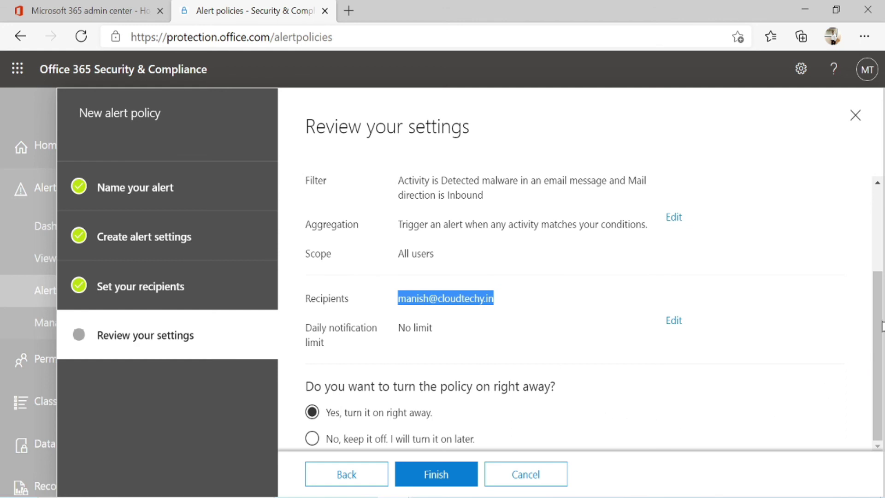
click(489, 289)
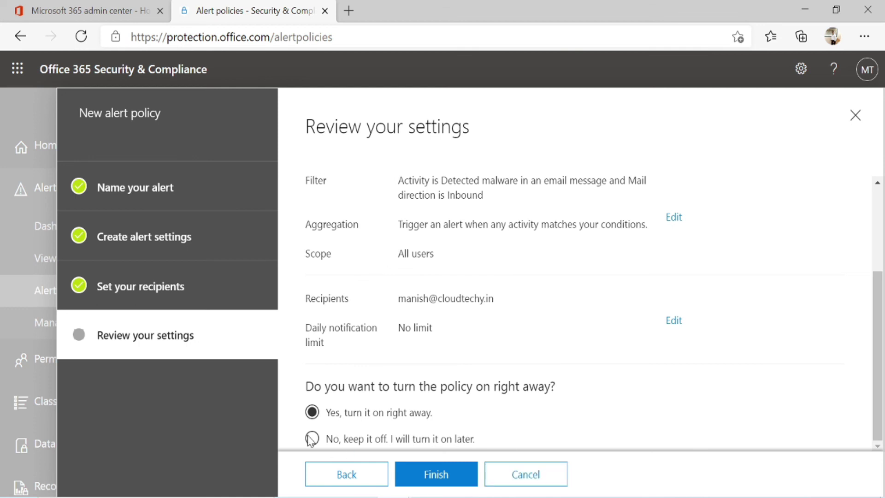
click(446, 479)
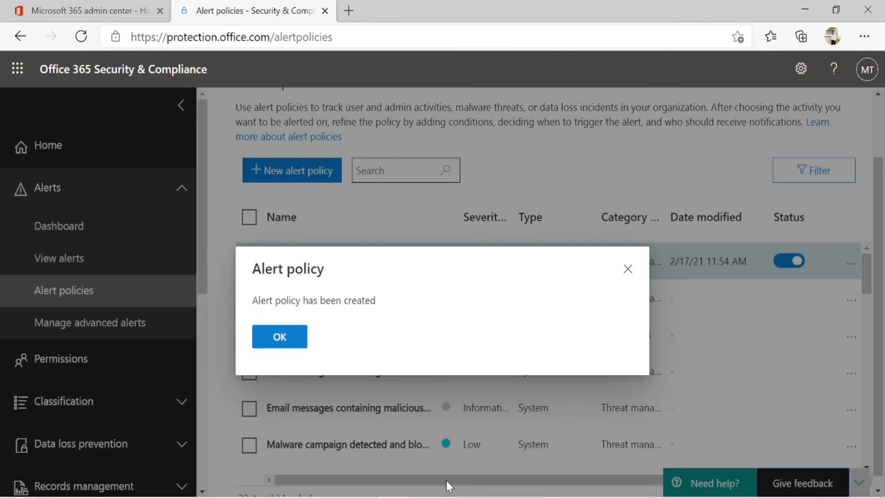
click(299, 341)
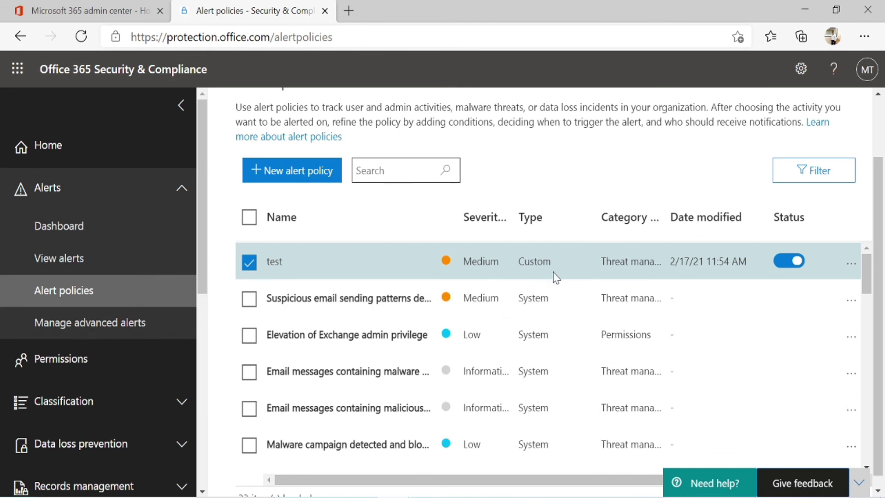
drag(868, 275, 877, 241)
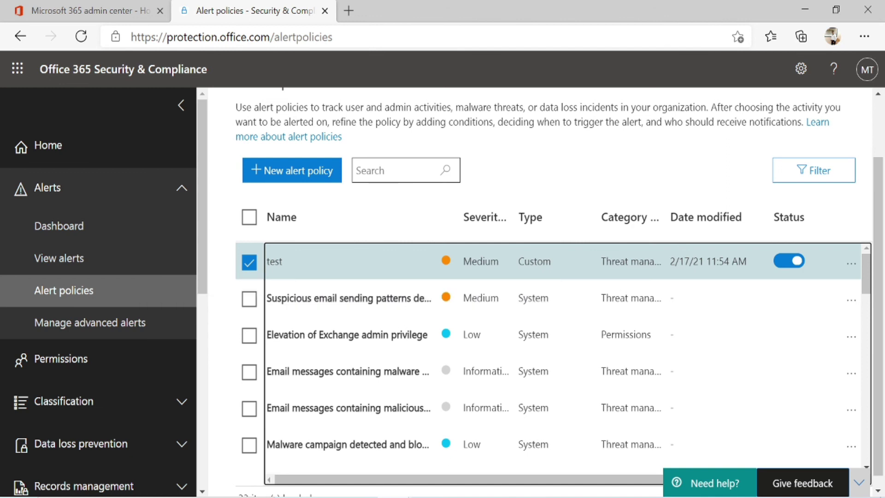
drag(863, 262, 862, 415)
Step: Open the Manage advanced alerts page and examine the Office 365 Cloud App Security features and sample dashboard
click(106, 329)
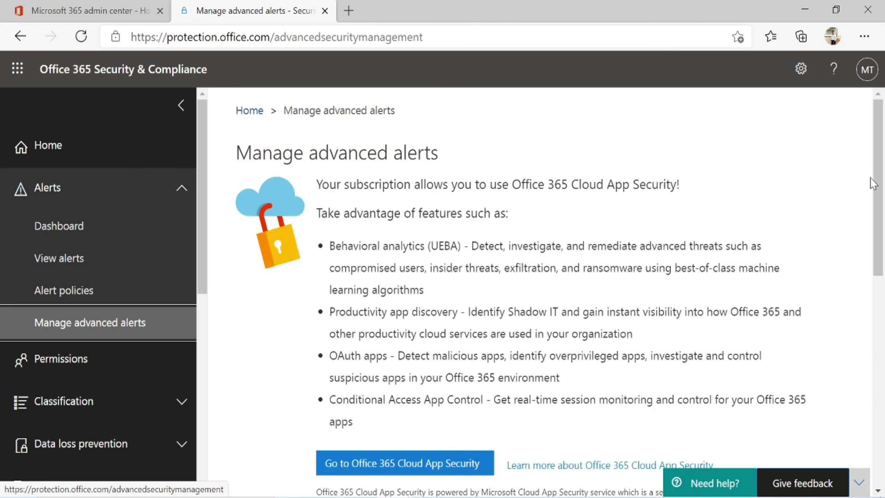
drag(878, 181, 881, 385)
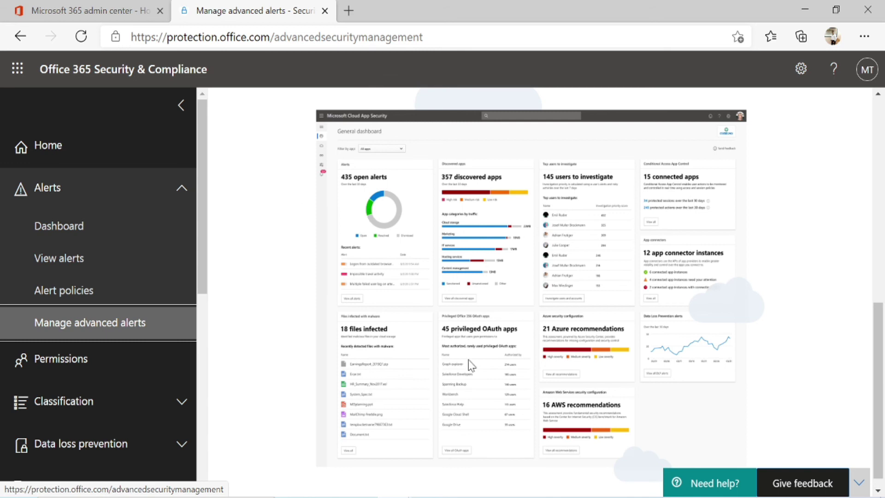
drag(880, 364, 864, 135)
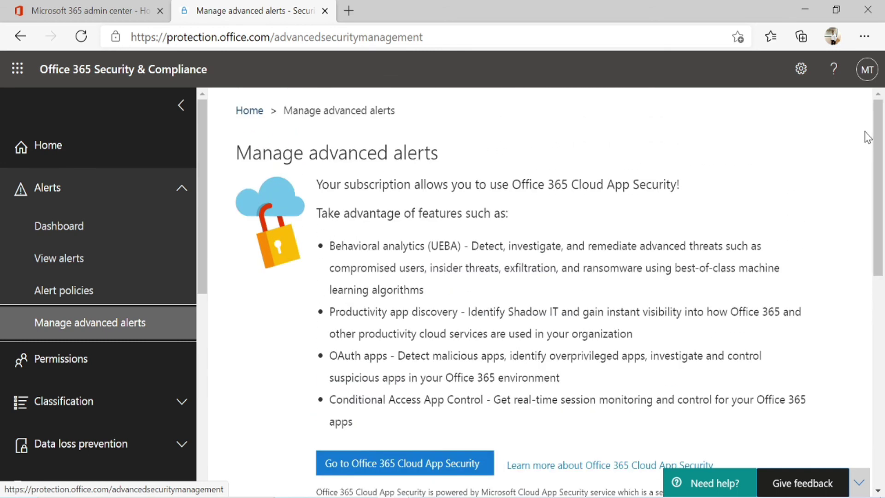